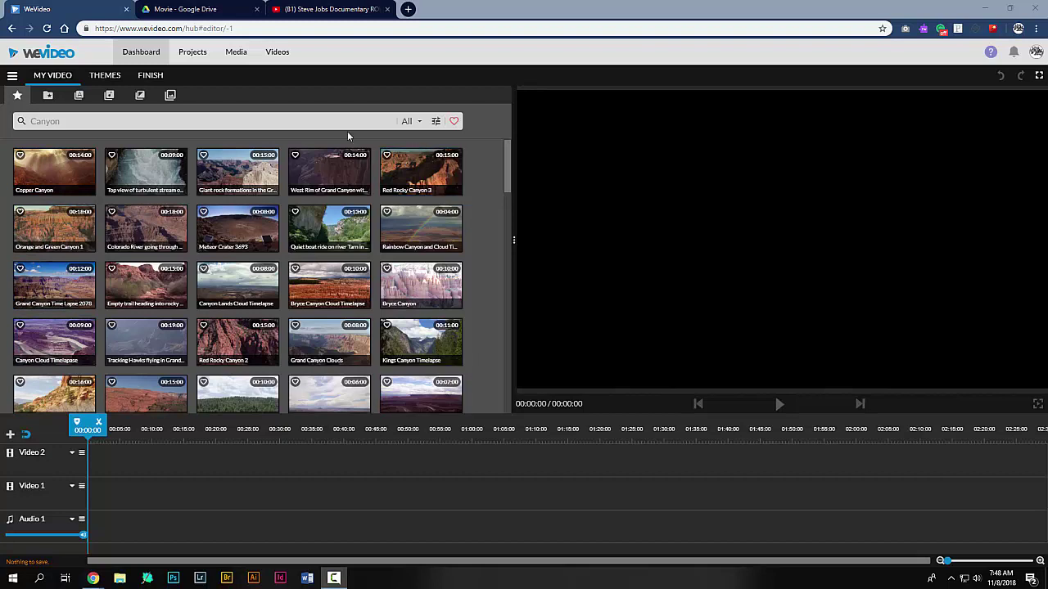
Browse the Media, Text, Audio and Transitions libraries, ending on Graphics backgrounds like Yellow Aurora
click(48, 97)
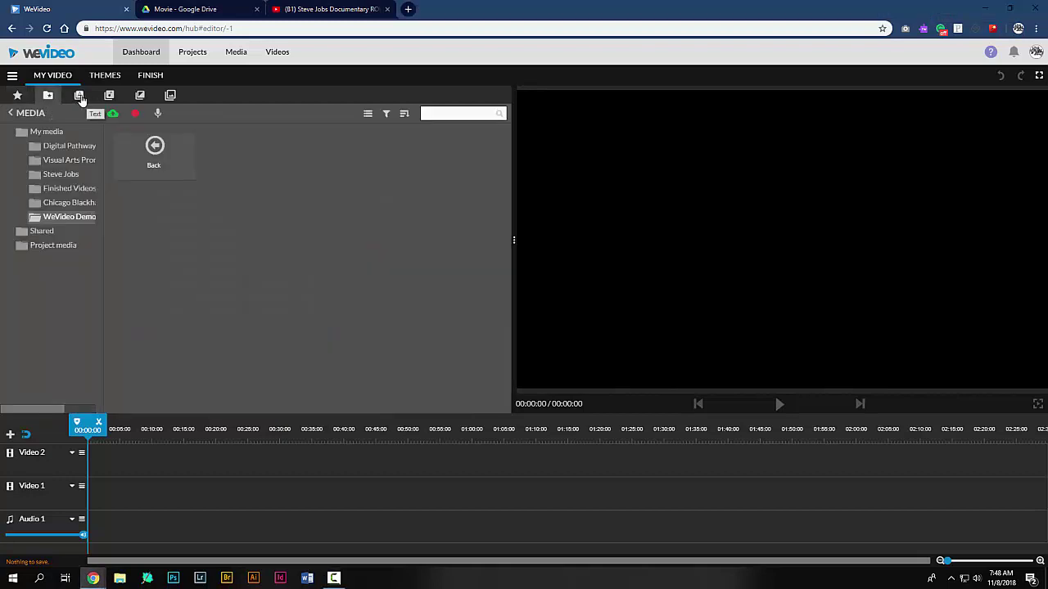
click(80, 96)
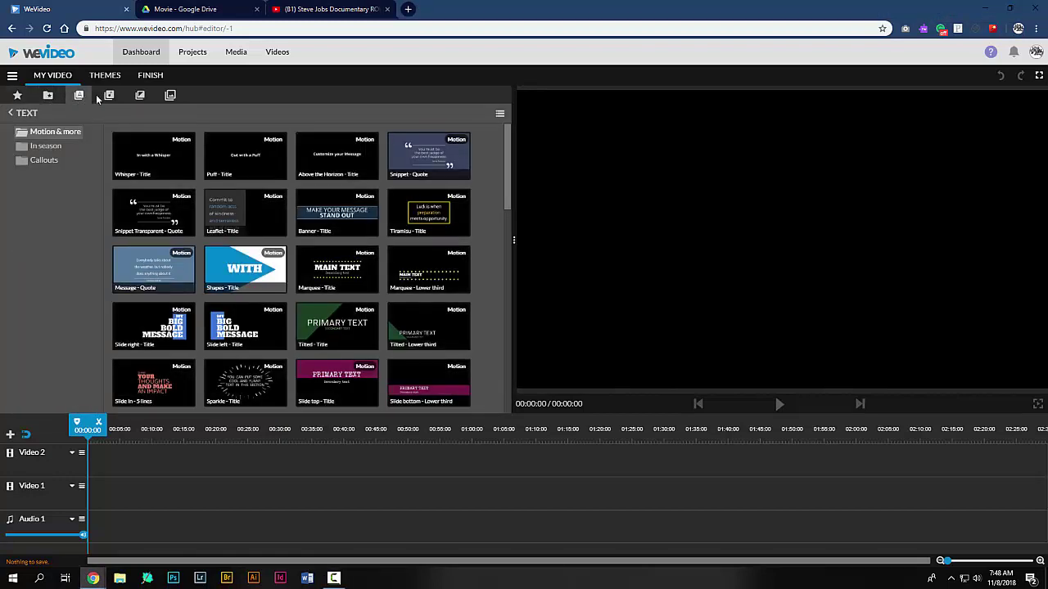
click(110, 97)
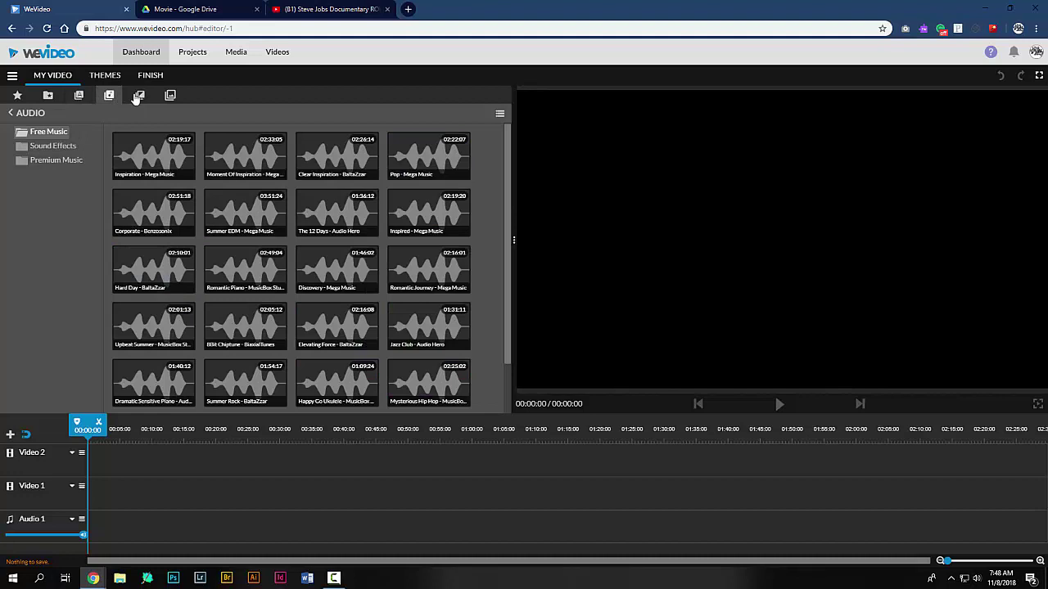
click(140, 96)
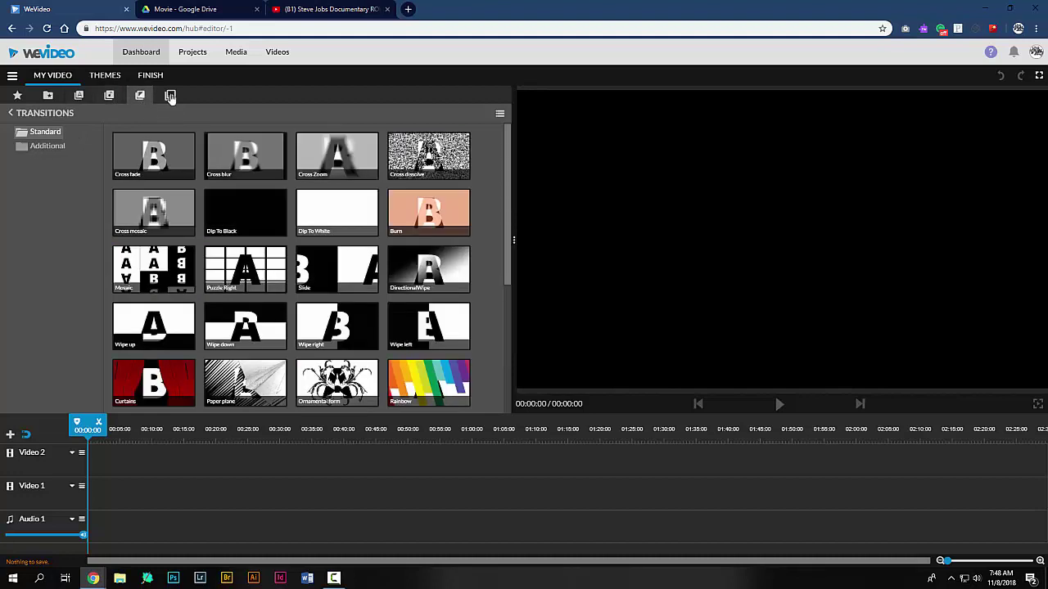
click(171, 97)
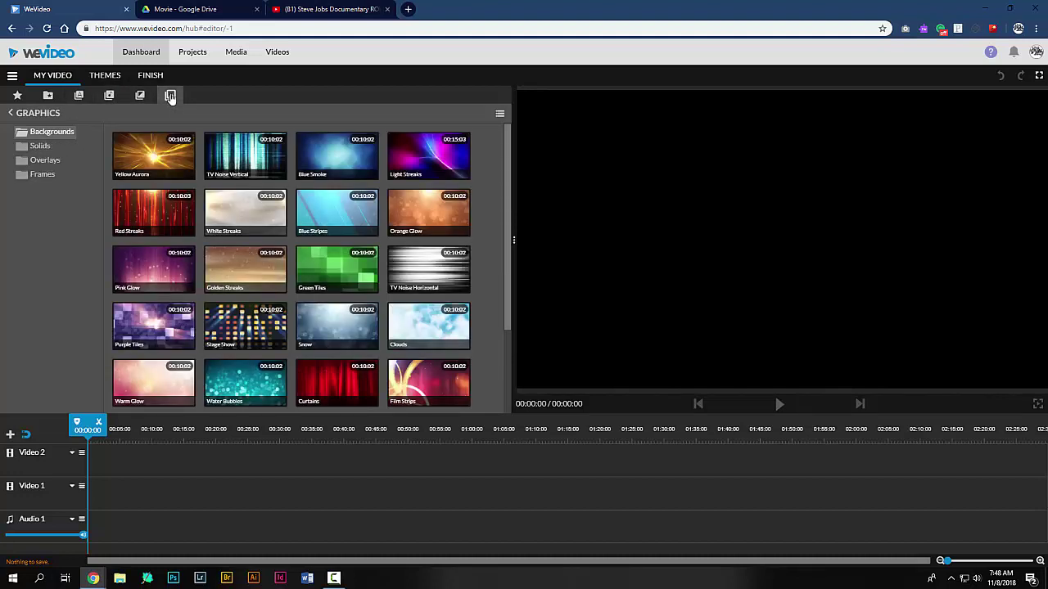
Return to the Media library, then switch to the Google Drive Movie folder of Steve Jobs images
click(48, 96)
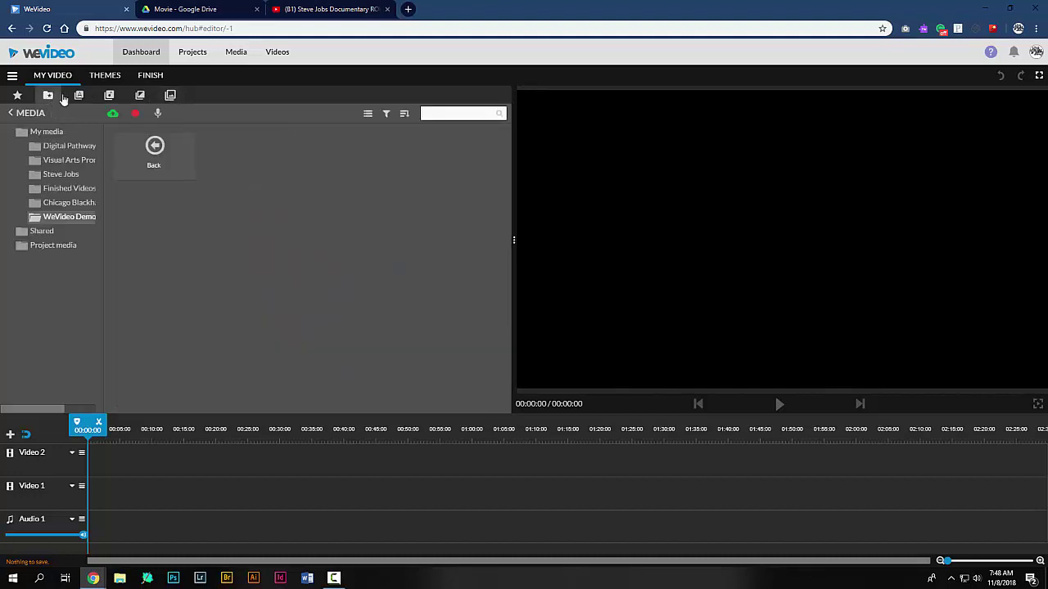
click(215, 9)
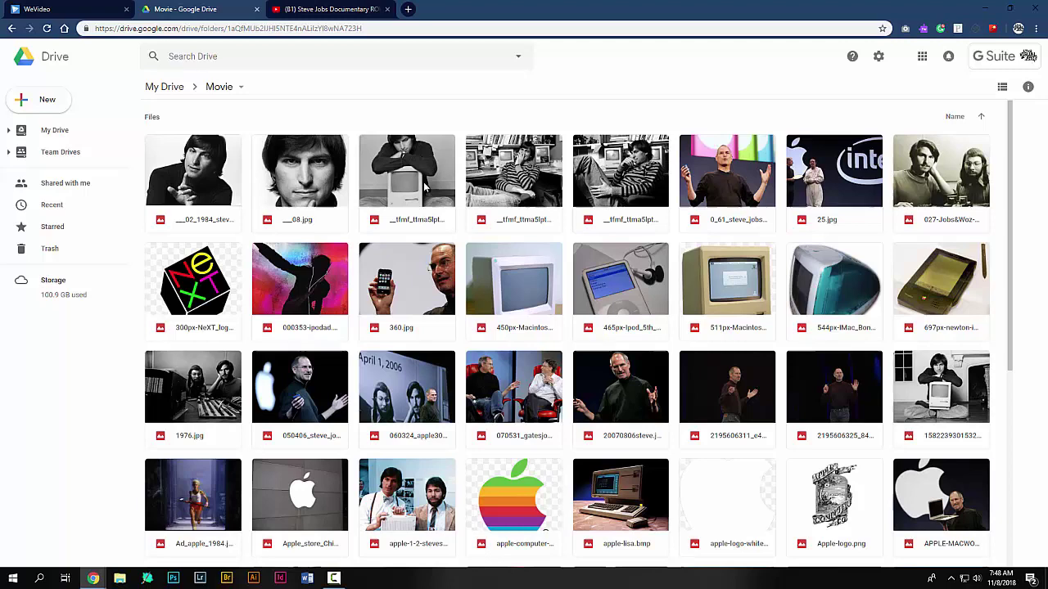
Back in the WeVideo editor's media library, open the Import media dialog
click(82, 10)
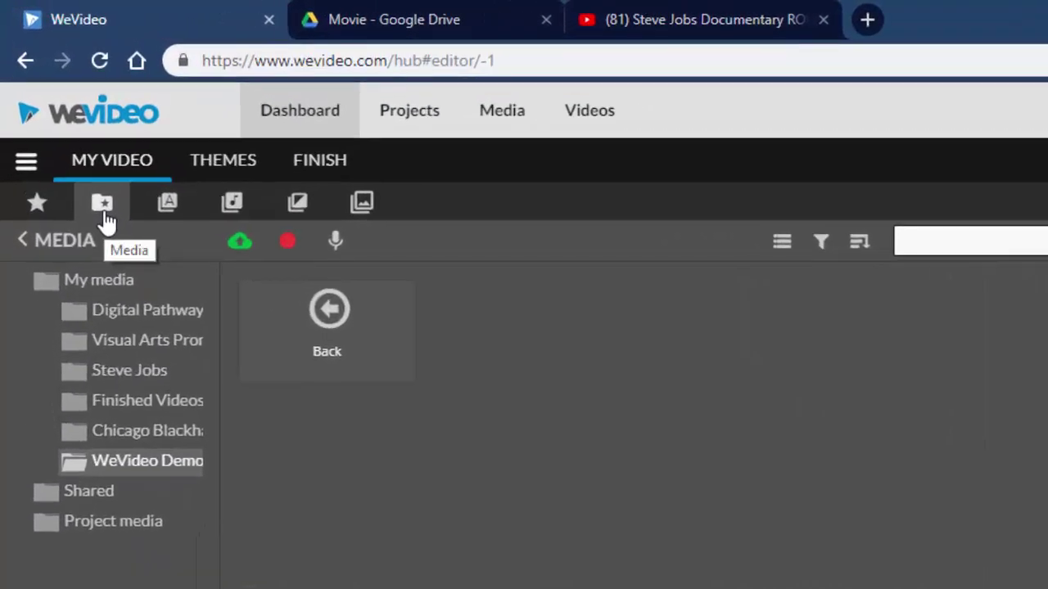
click(102, 204)
click(242, 247)
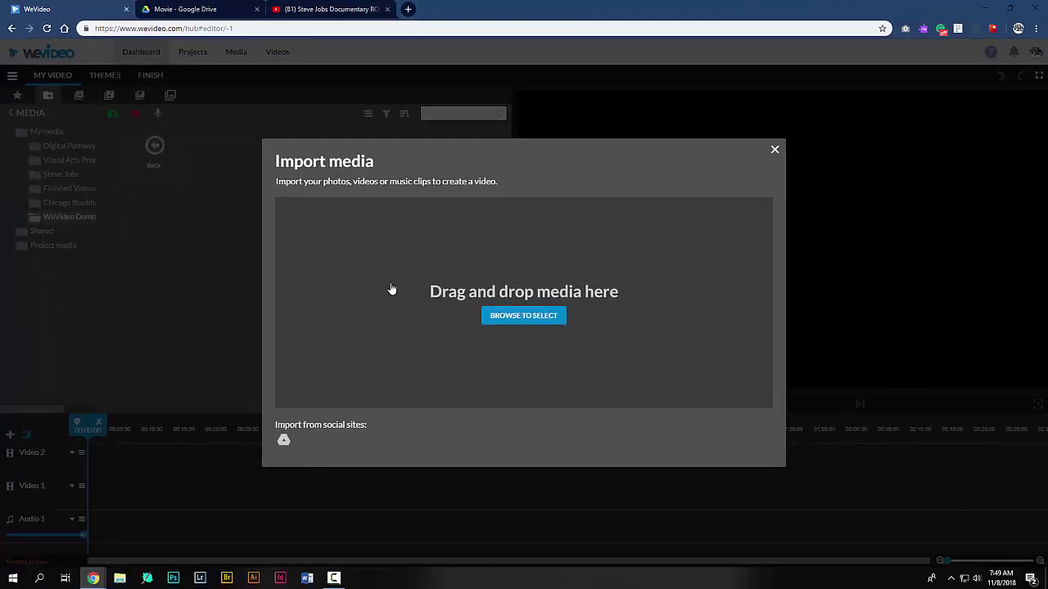
In the file picker, navigate to Google Drive File Stream > My Drive > Movie
click(521, 317)
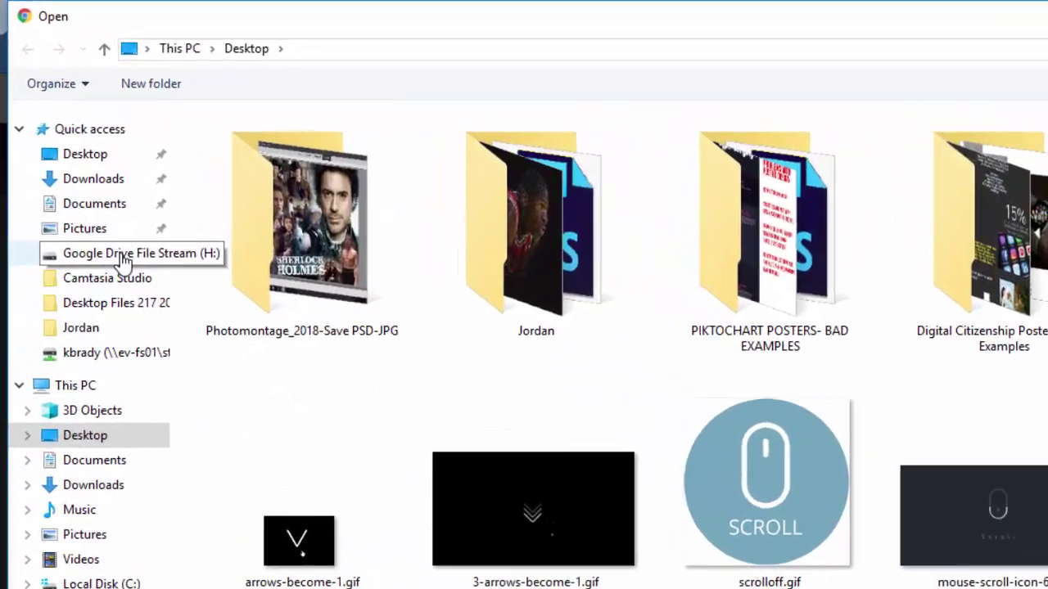
click(123, 255)
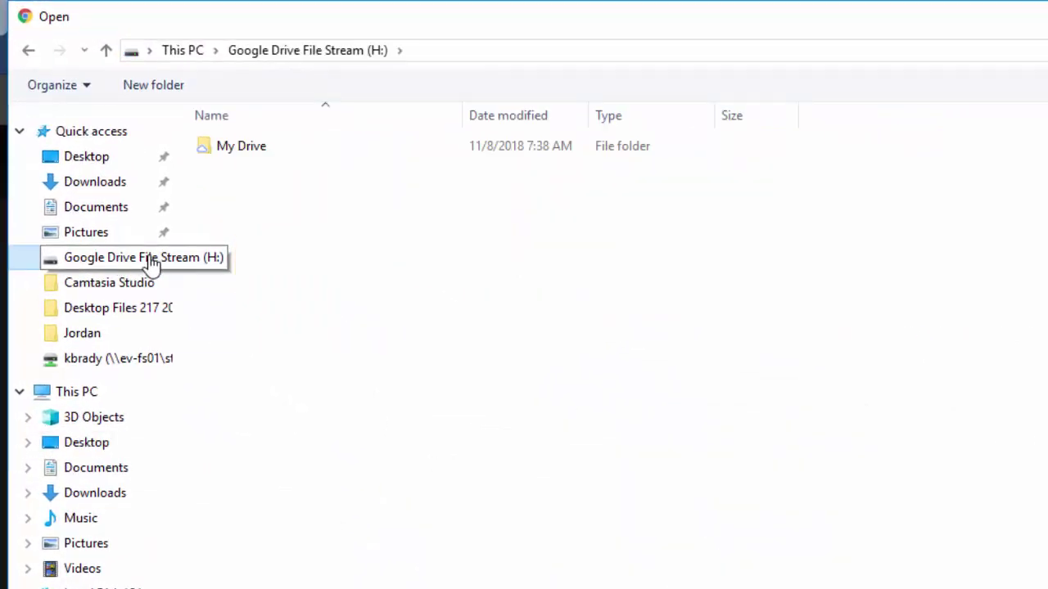
double_click(245, 149)
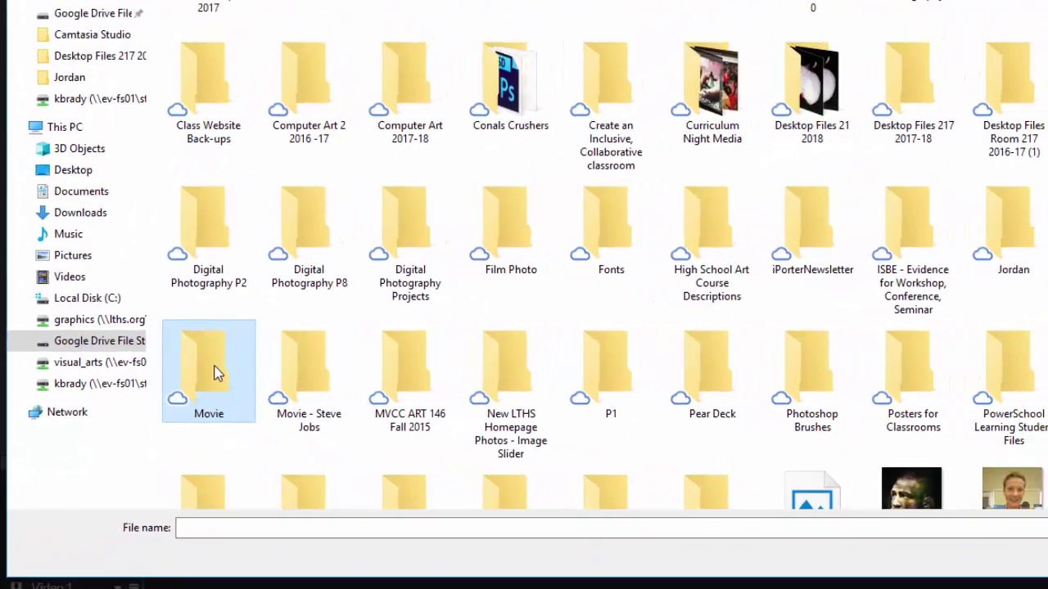
double_click(209, 367)
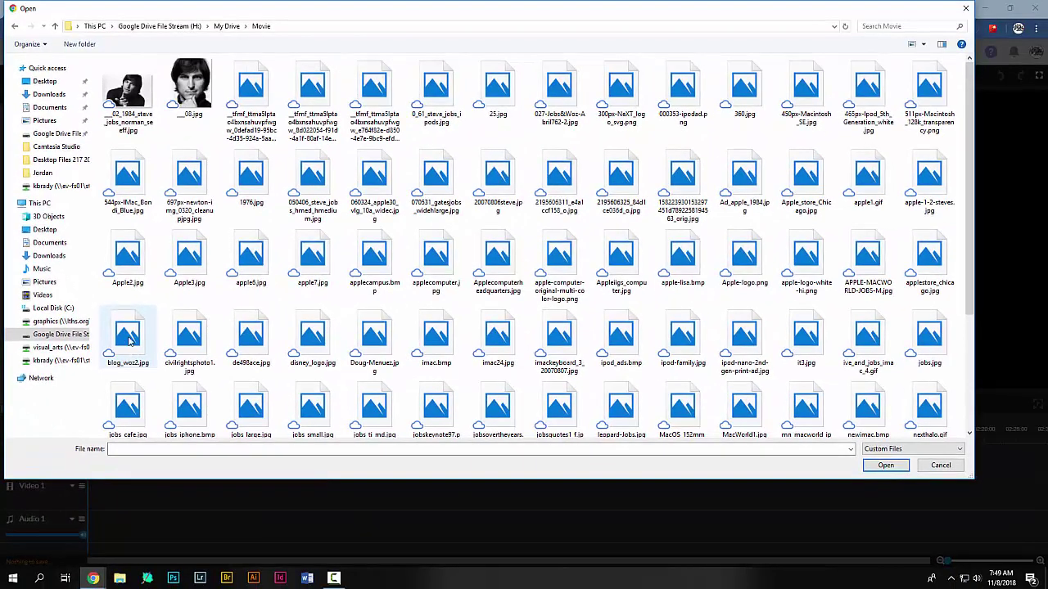
Select the Steve Jobs photos, including 20070806steve.jpg and the Jobs-Wozniak shot, and import them
click(129, 97)
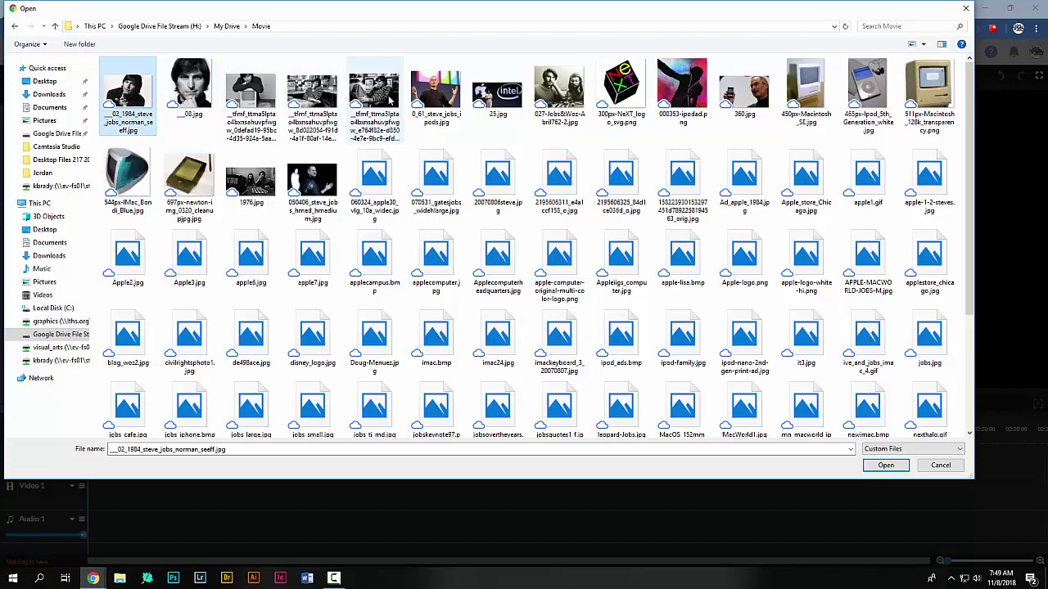
shift+click(374, 98)
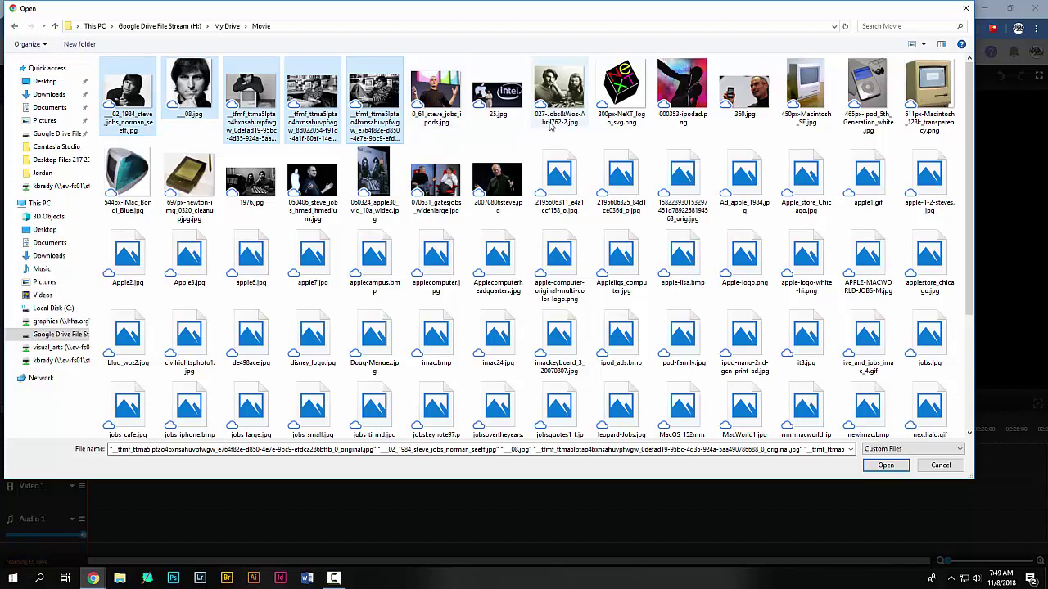
ctrl+click(562, 95)
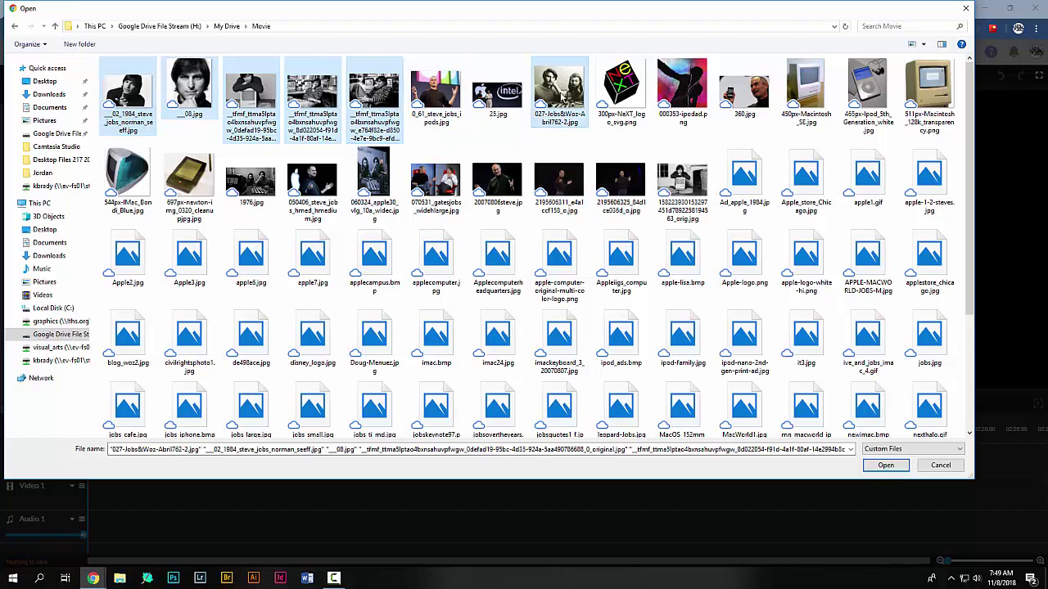
ctrl+click(500, 182)
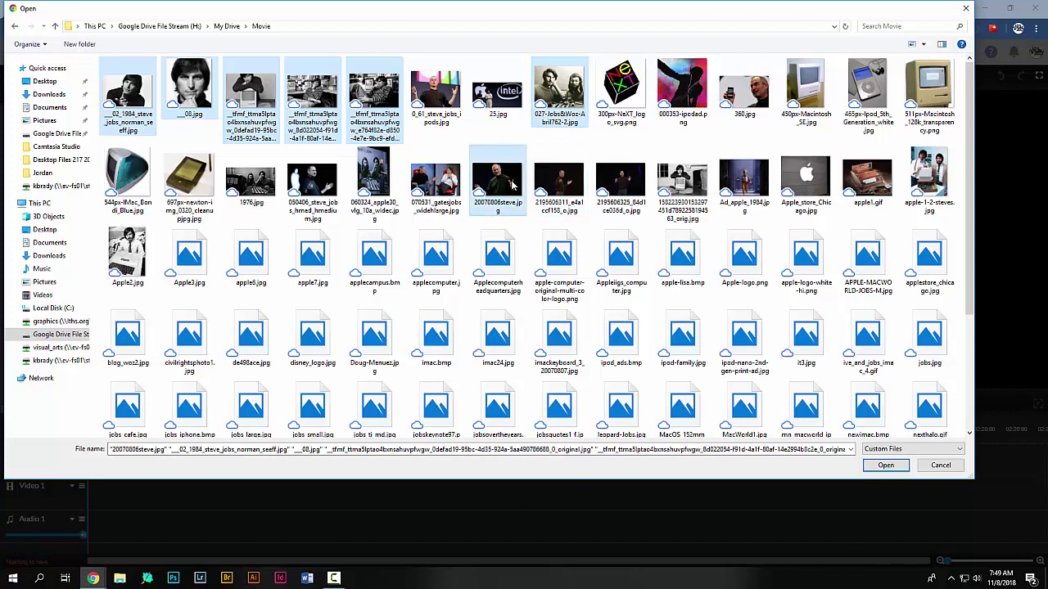
ctrl+click(596, 187)
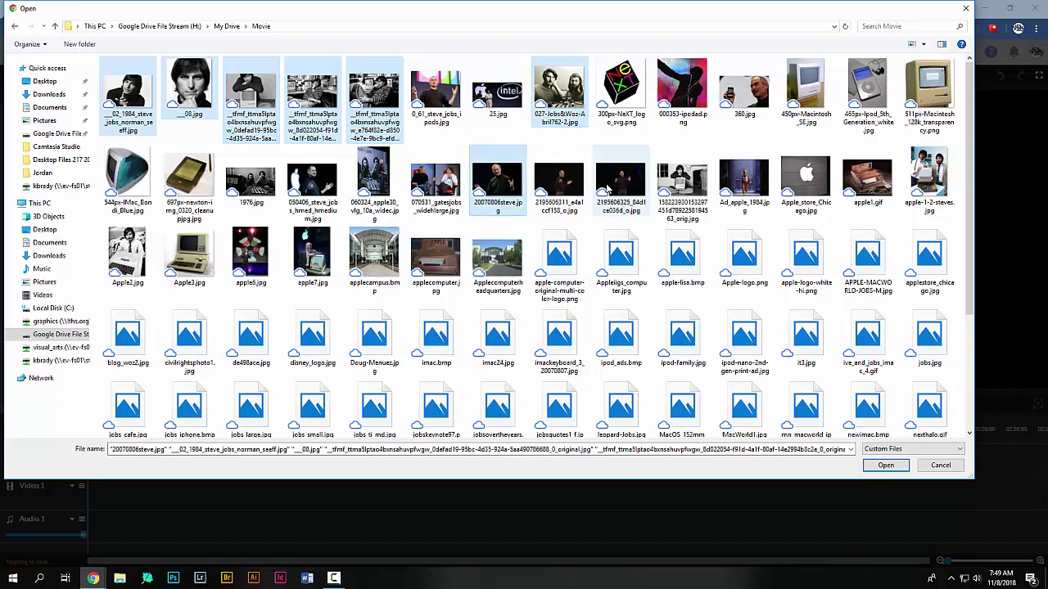
ctrl+click(694, 188)
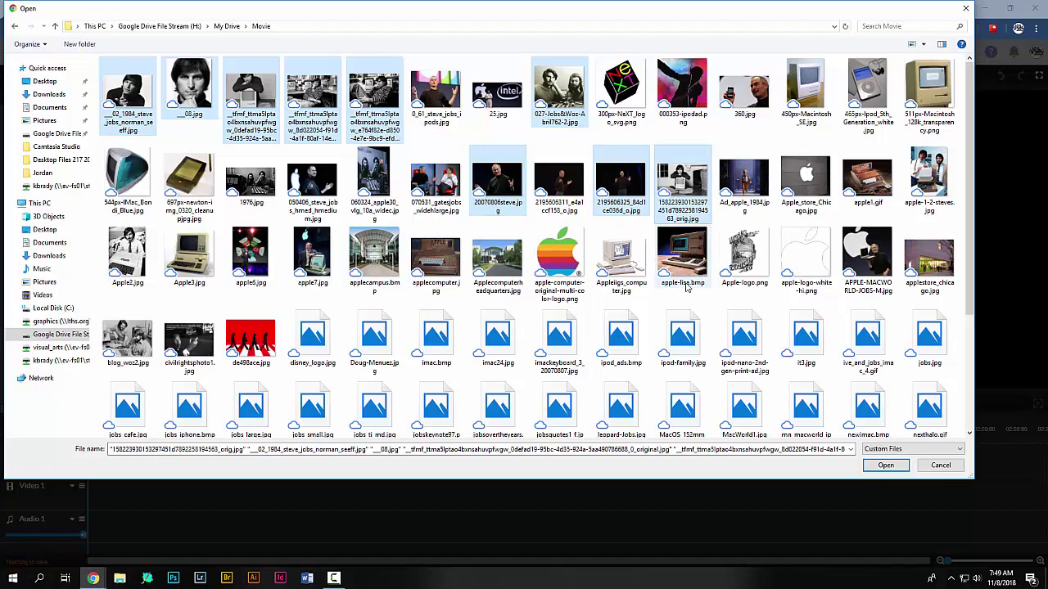
click(886, 466)
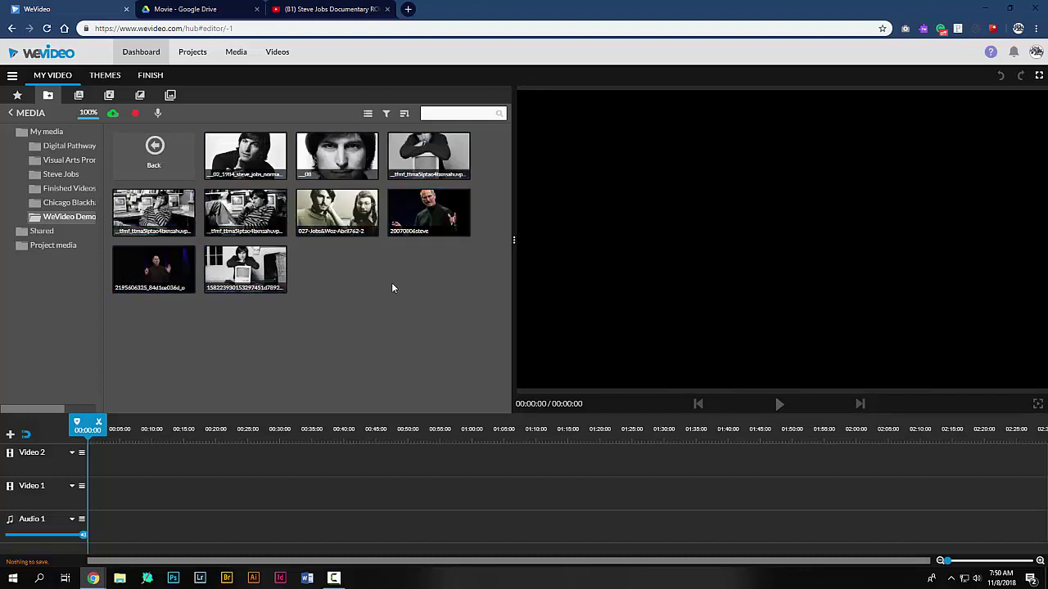
Preview the first black-and-white Steve Jobs portrait from the imported photos
click(257, 162)
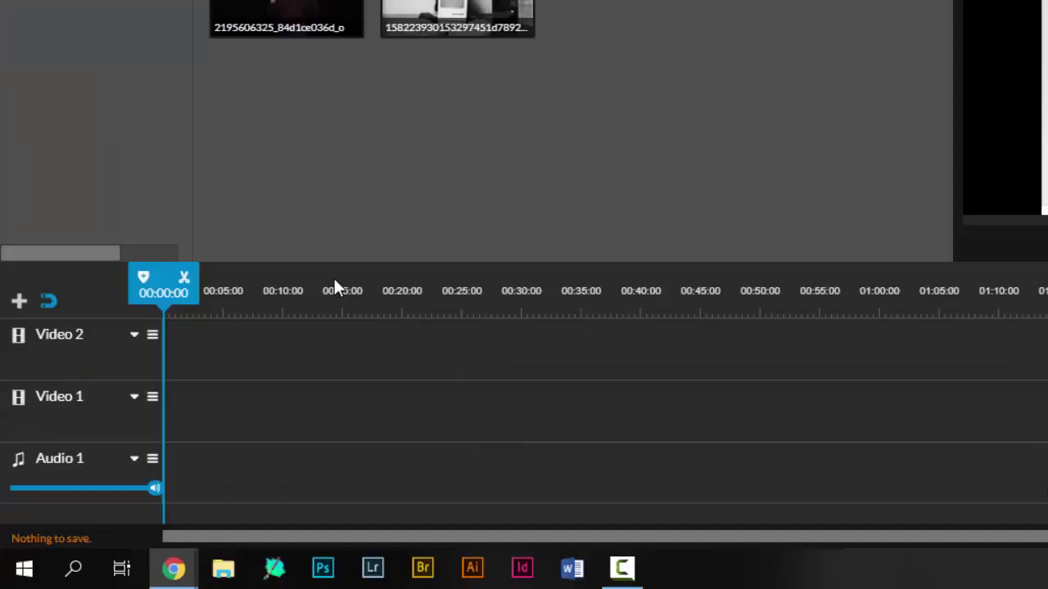
mouse_move(87, 423)
mouse_move(86, 360)
mouse_move(91, 475)
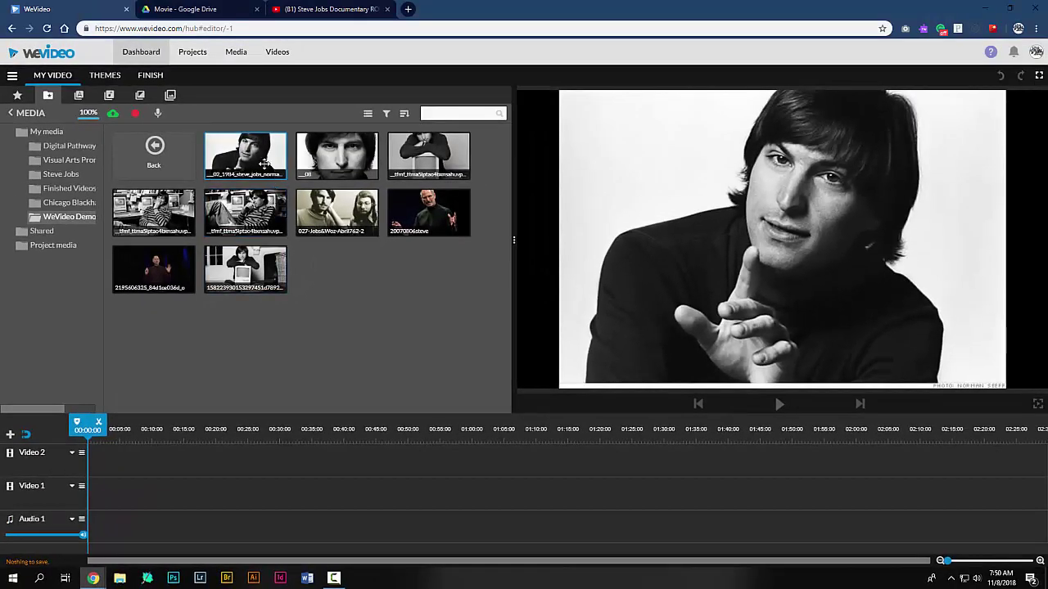
Place five photos in order on Video 1: portrait, face close-up, leaning-on-Mac, two striped-shirt shots
drag(265, 162, 100, 488)
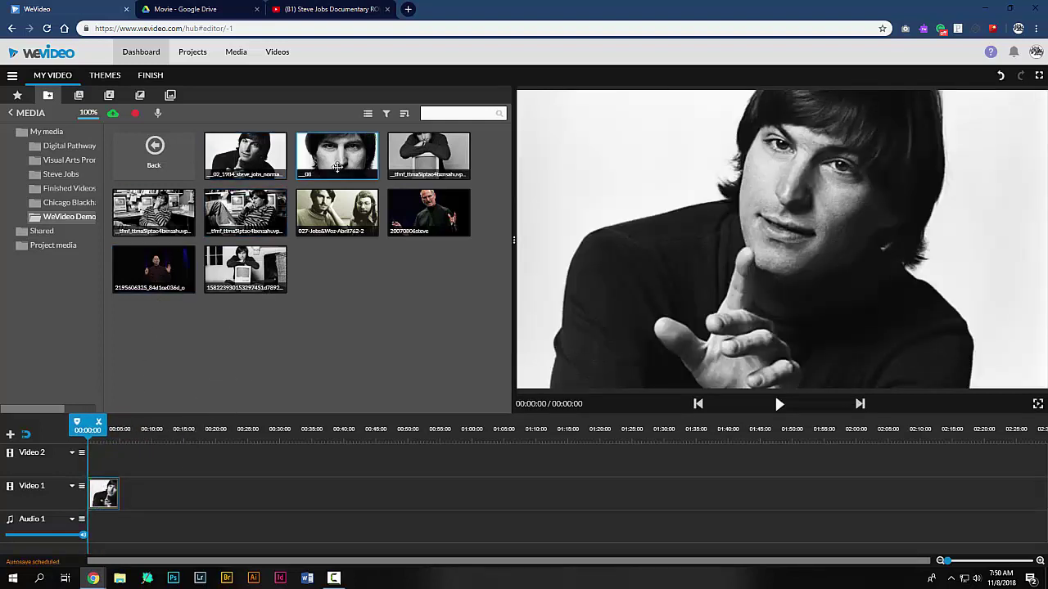
drag(336, 160, 135, 493)
drag(429, 156, 180, 495)
drag(153, 212, 201, 493)
drag(245, 212, 249, 504)
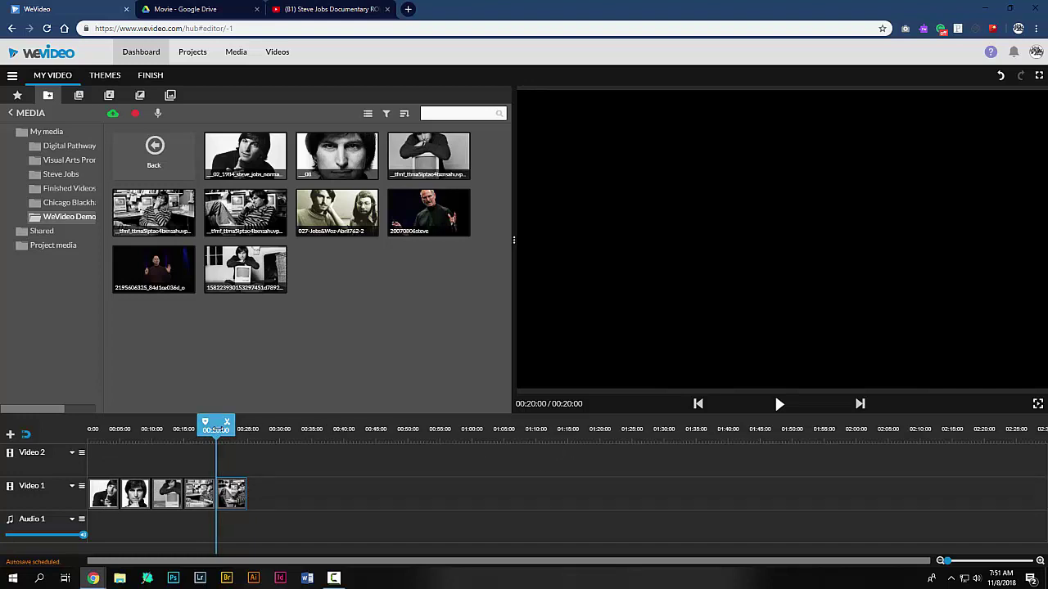
drag(215, 429, 104, 444)
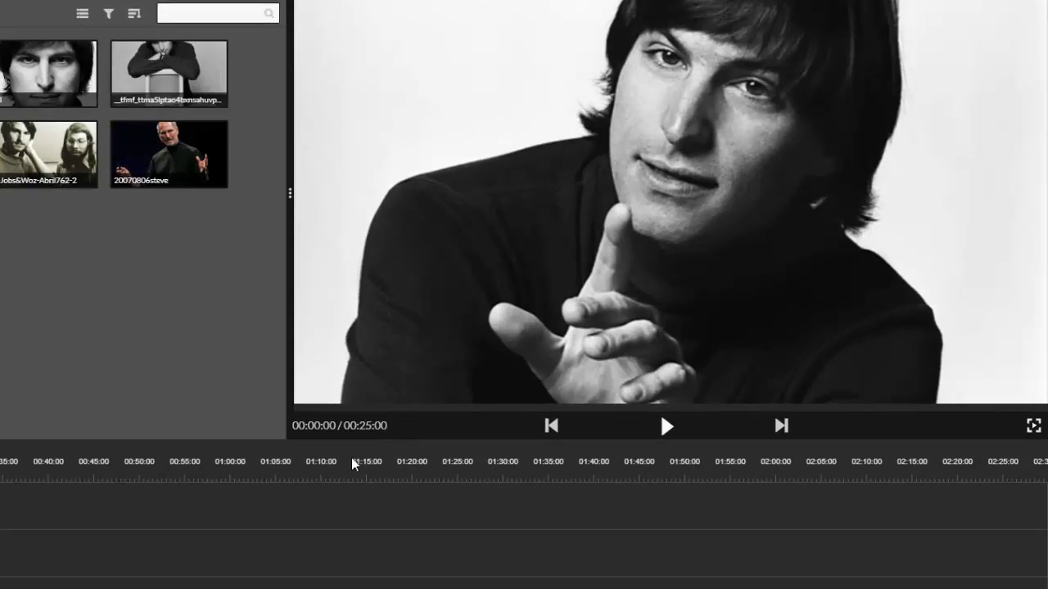
double_click(380, 426)
key(Return)
key(Left)
Play the five-photo slideshow from the start through to 00:25:00
click(351, 427)
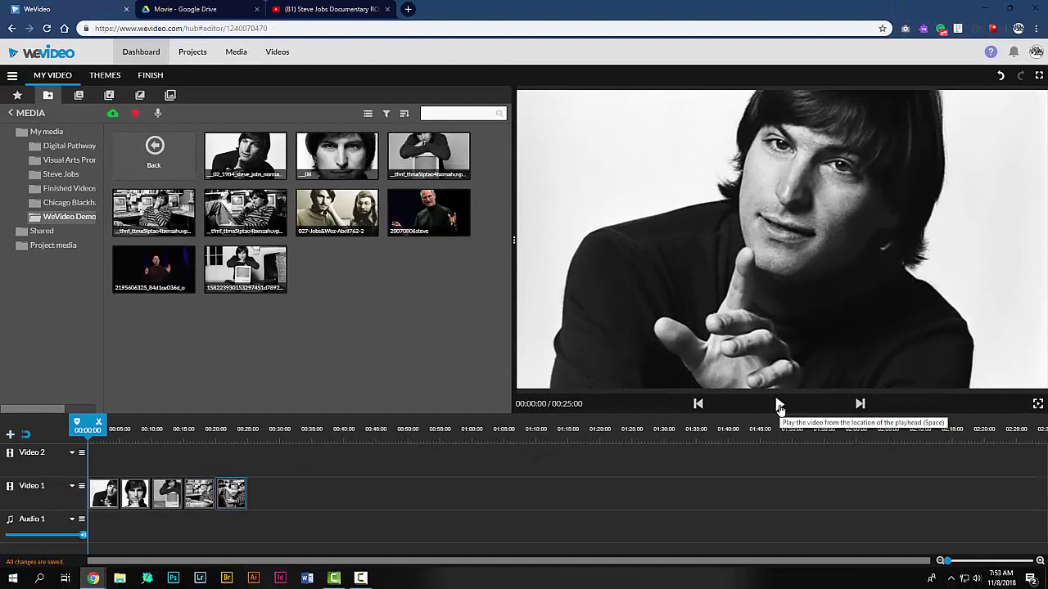
click(779, 404)
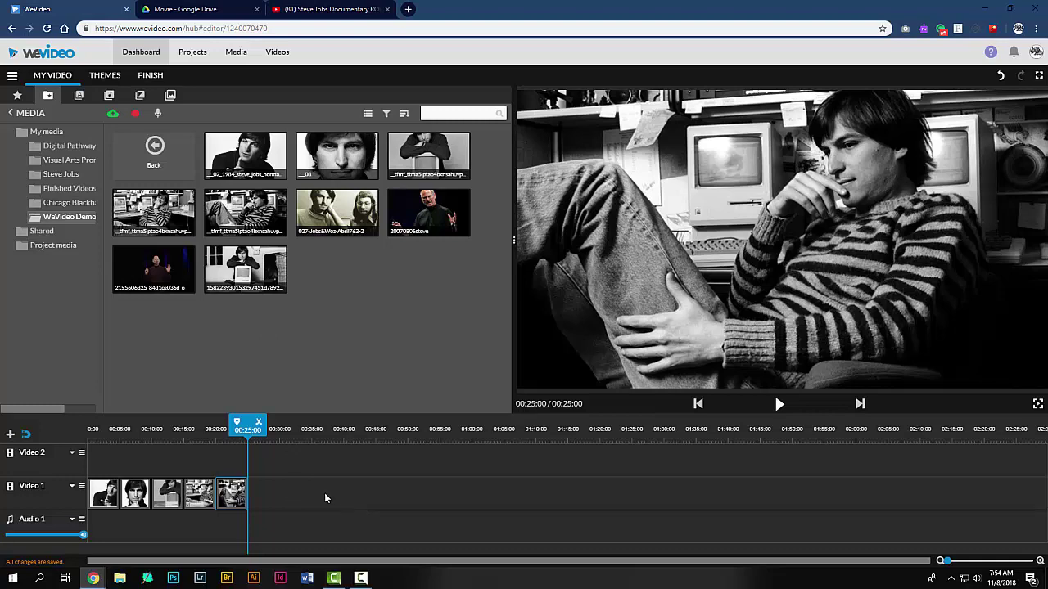
In the Text library, preview the Banner, Tiramisu and Marquee lower-third title templates
click(79, 96)
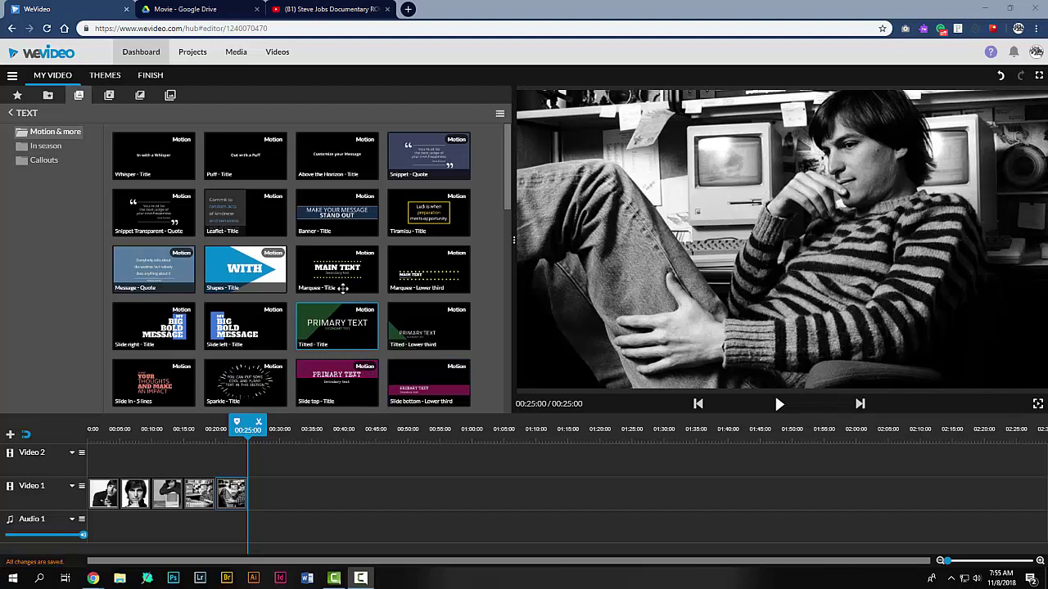
click(337, 219)
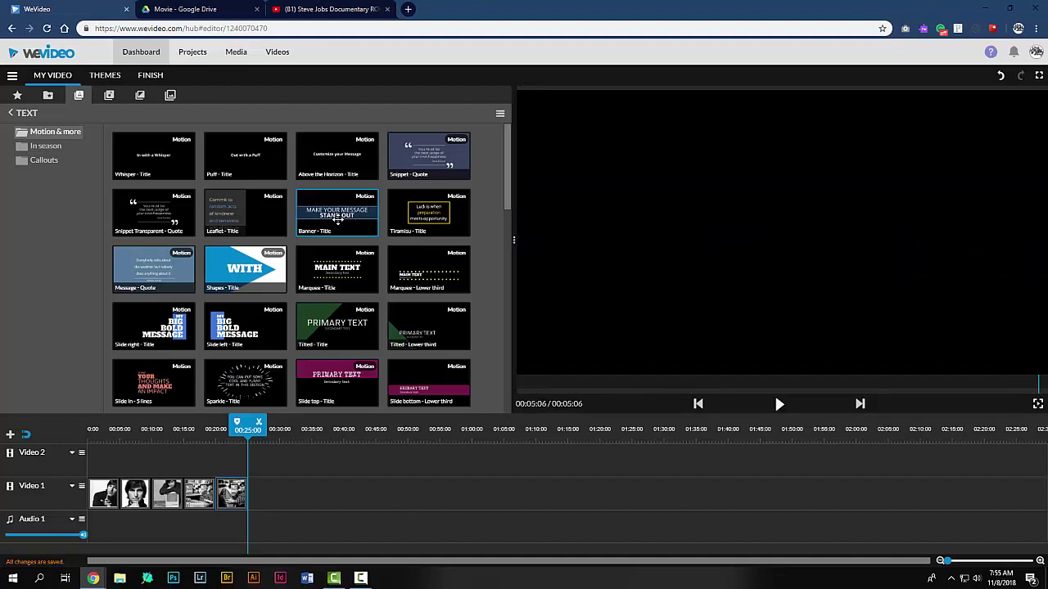
click(437, 213)
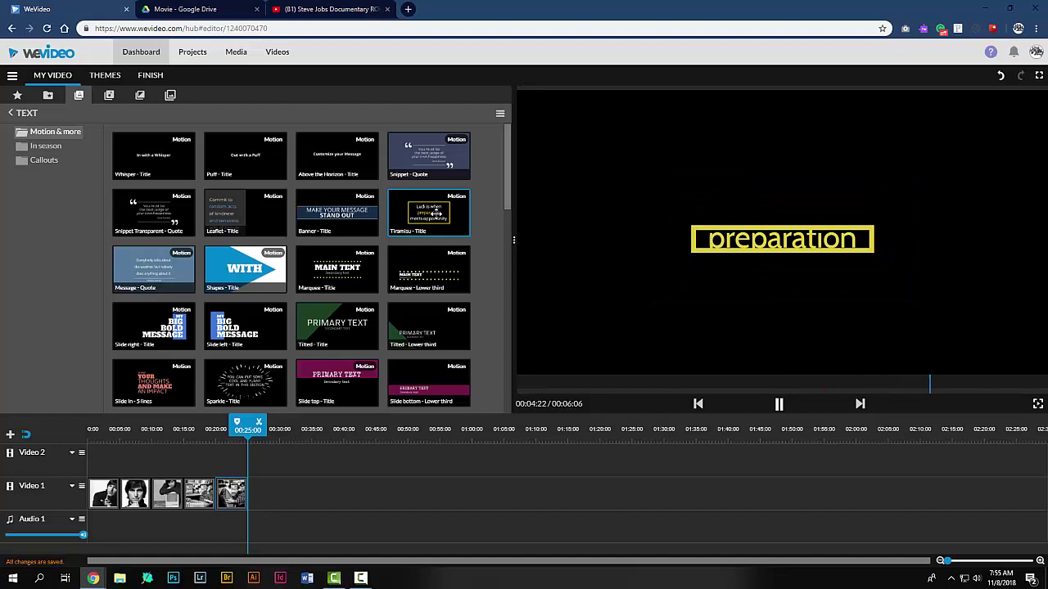
click(427, 280)
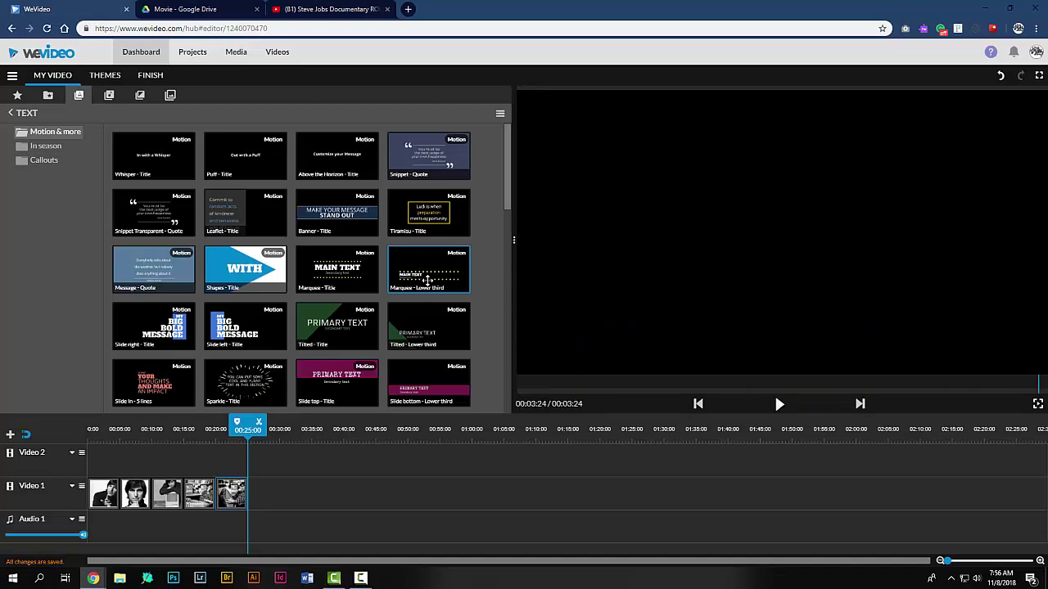
drag(506, 207, 498, 399)
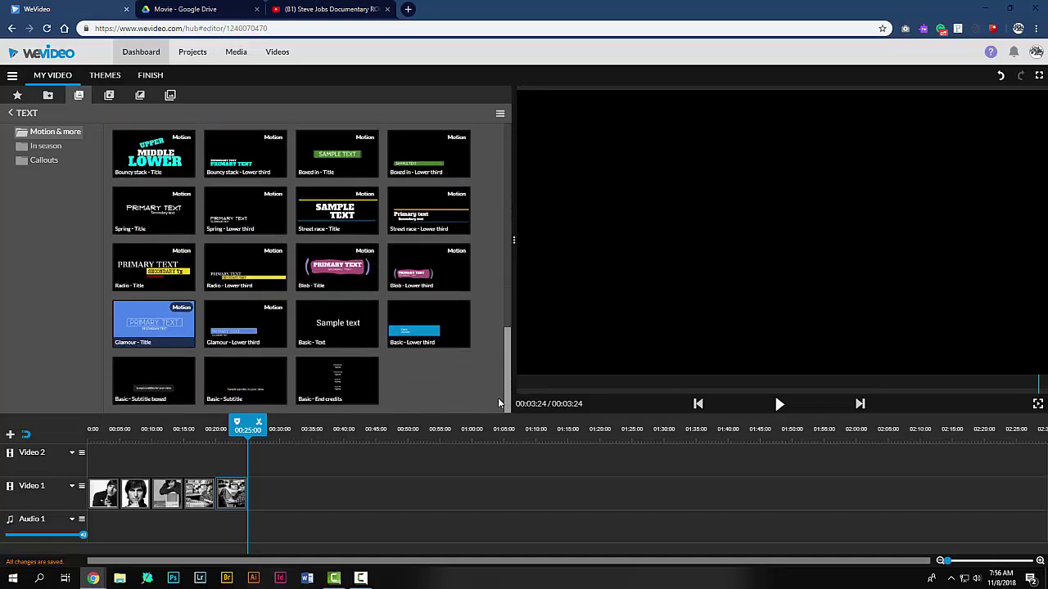
click(338, 331)
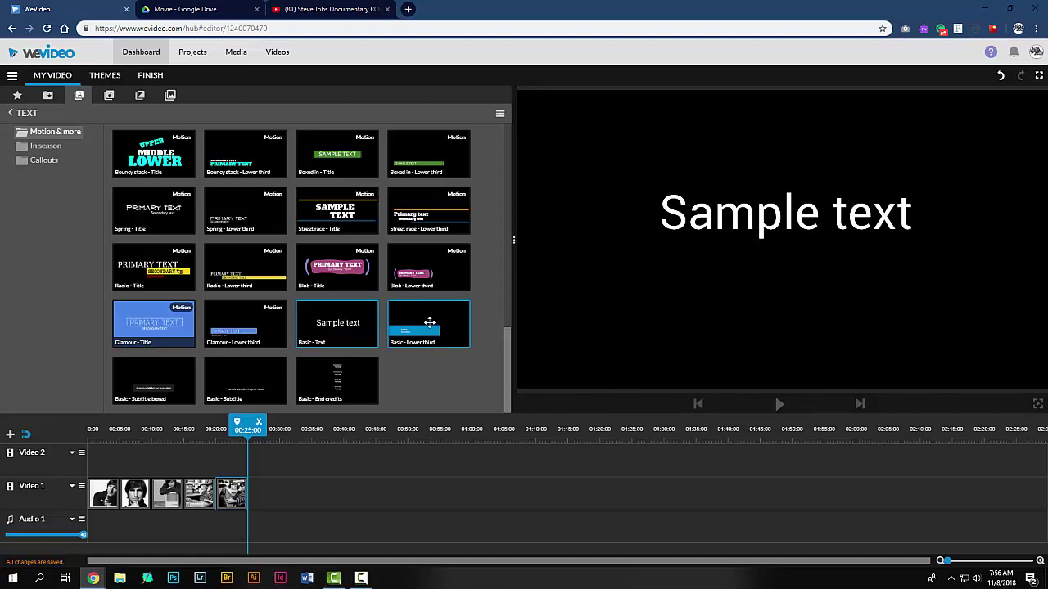
click(360, 376)
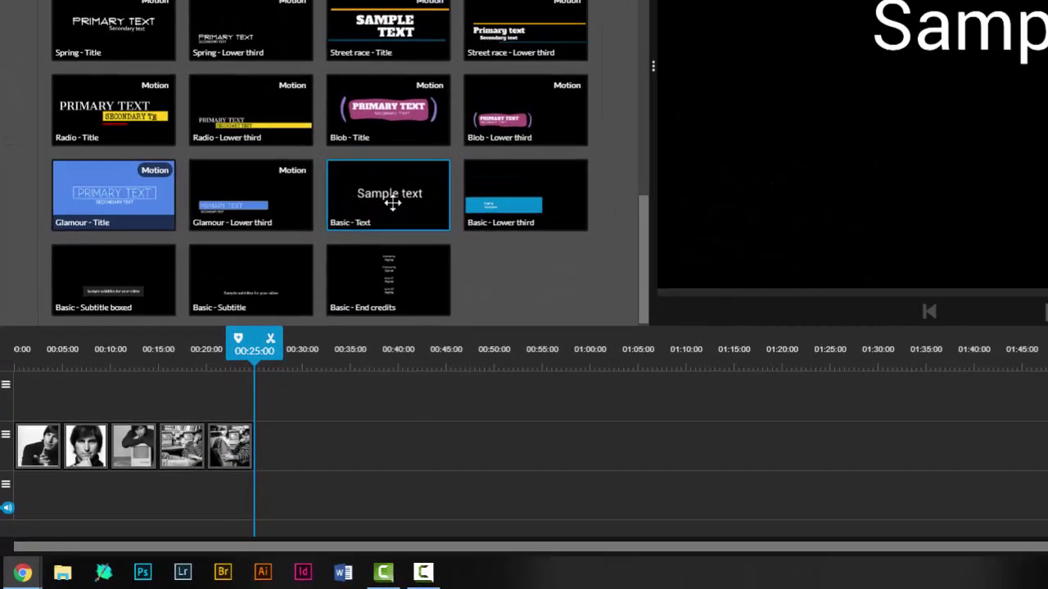
Drop the Basic - Text 'Sample text' template onto Video 1, right after the fifth photo
drag(341, 328, 317, 376)
drag(358, 270, 260, 443)
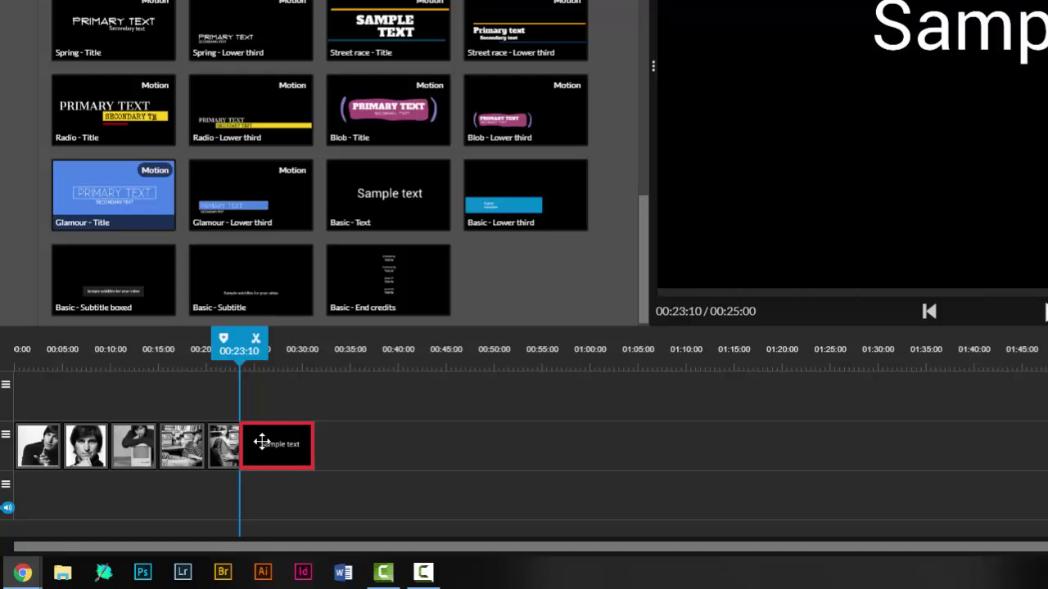
mouse_move(262, 443)
mouse_down()
mouse_move(288, 442)
mouse_move(270, 446)
mouse_up()
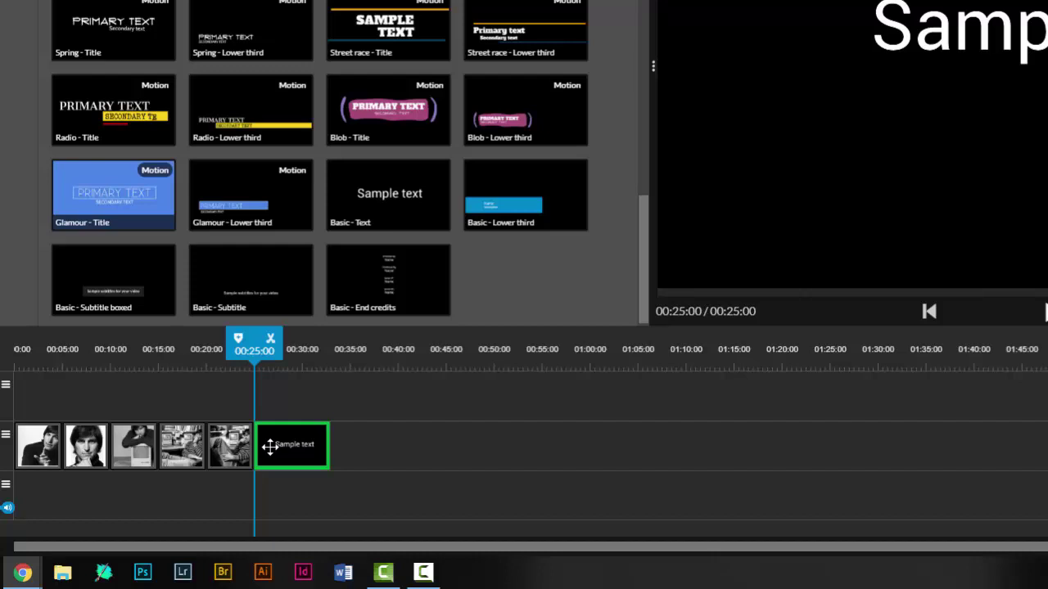
drag(270, 446, 271, 447)
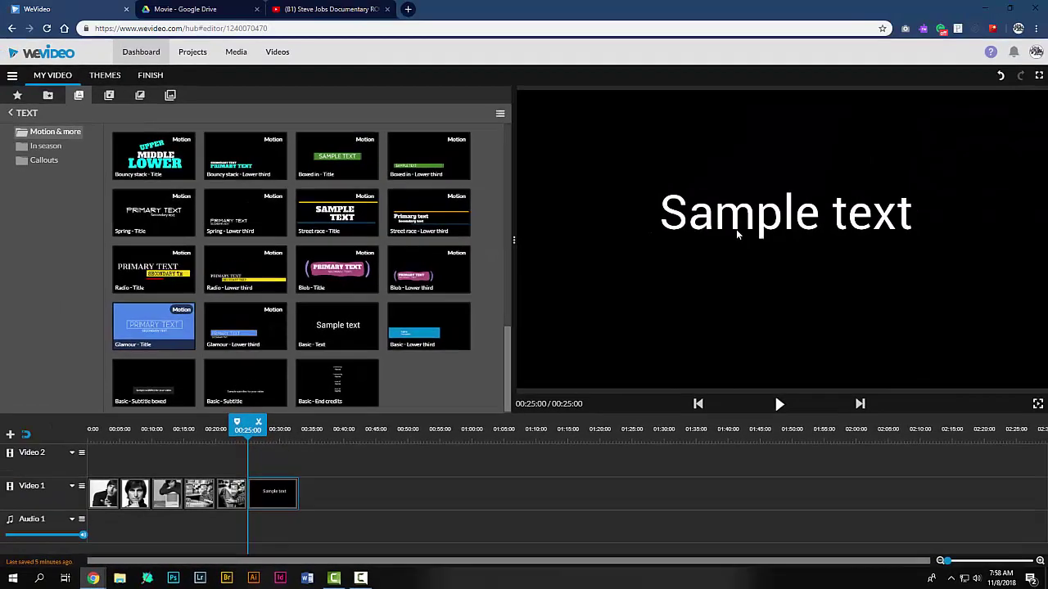
Edit the Sample text title: size 172 down to 130, moved lower to position 230, 474
double_click(284, 494)
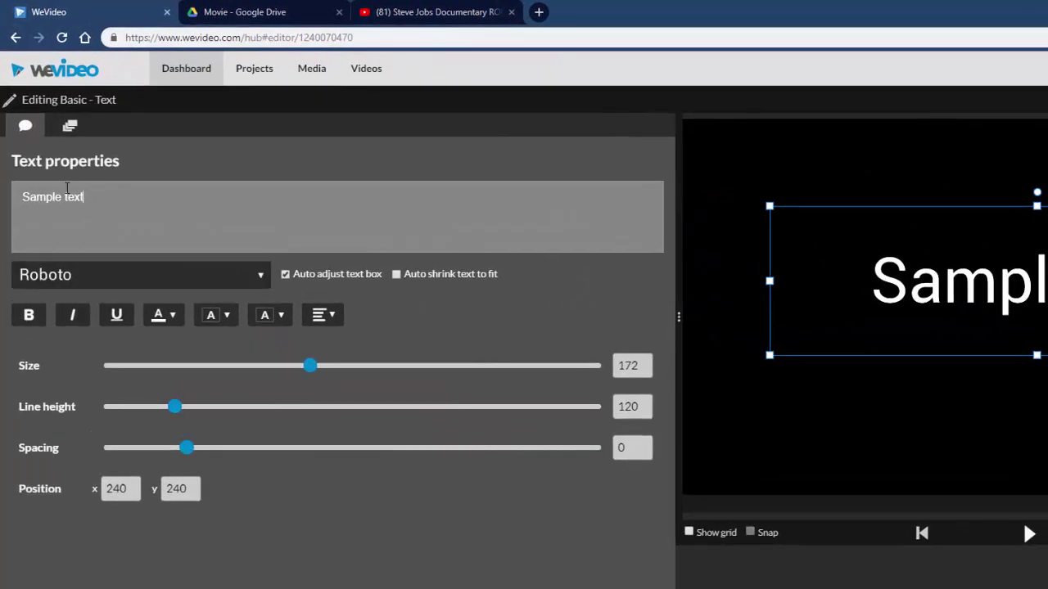
key(ctrl+a)
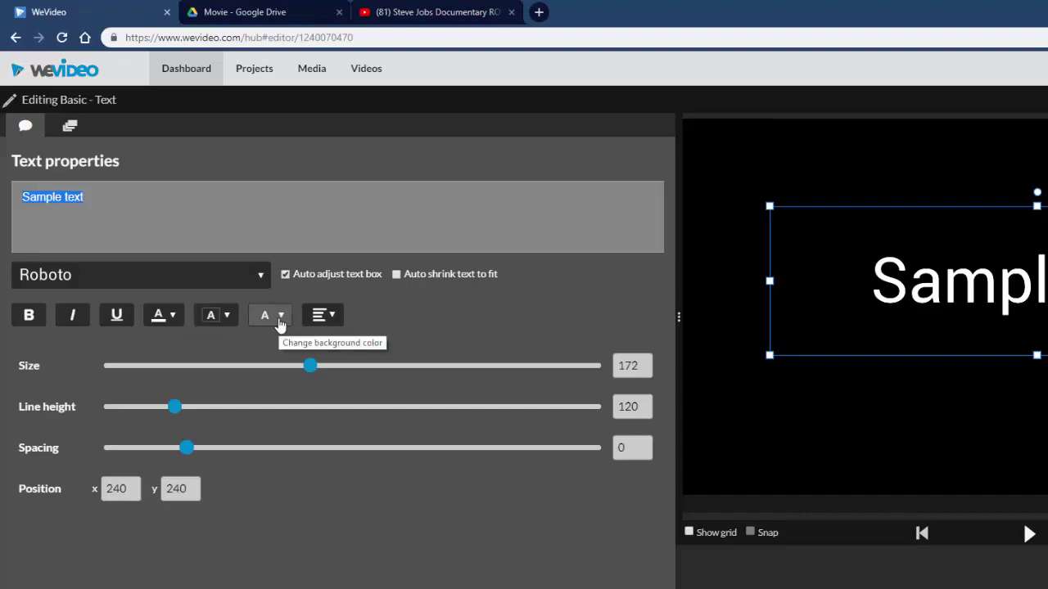
drag(299, 365, 256, 365)
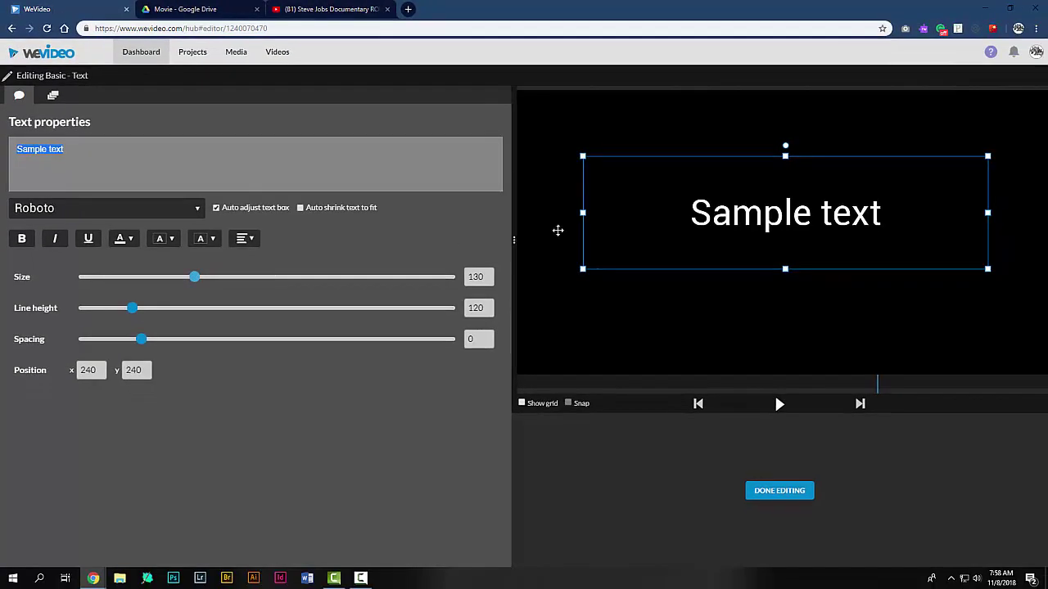
drag(722, 220, 724, 281)
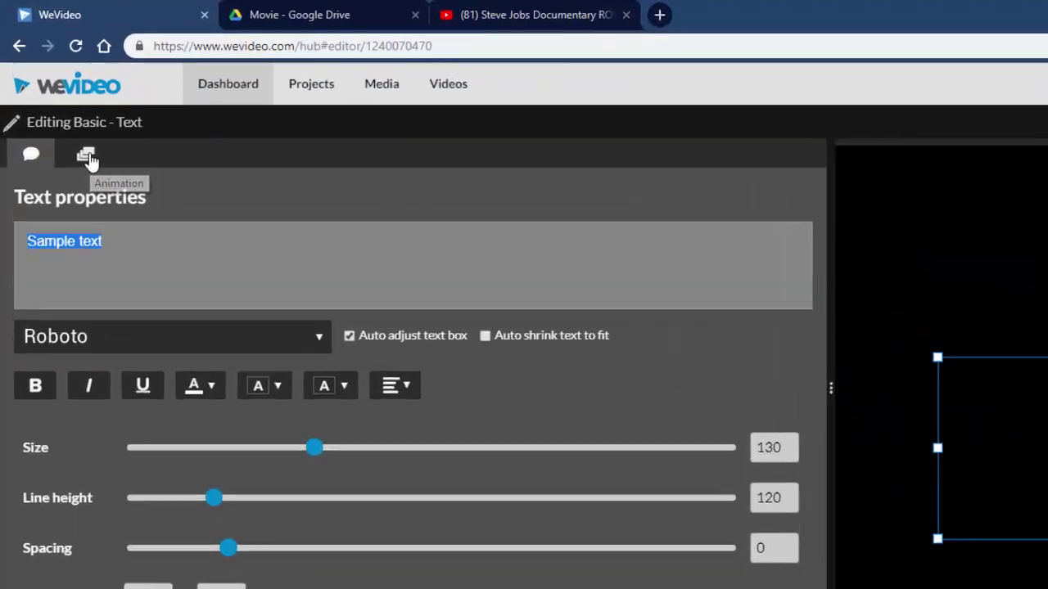
Animate the title from scale 0.55 at the start to 1.2 at the end, raised near the top
click(53, 96)
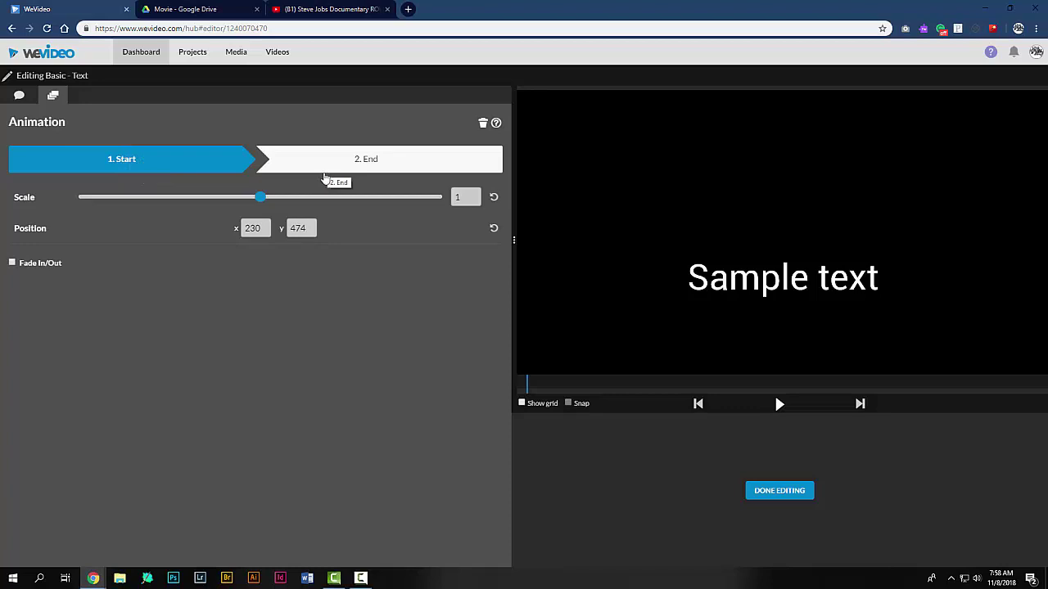
drag(259, 199, 177, 199)
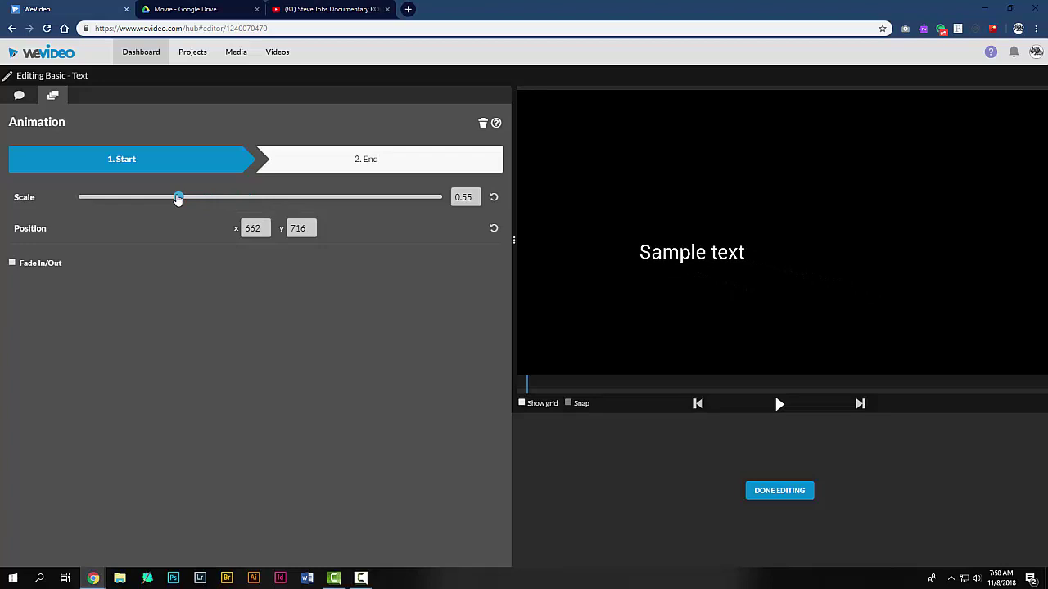
click(367, 168)
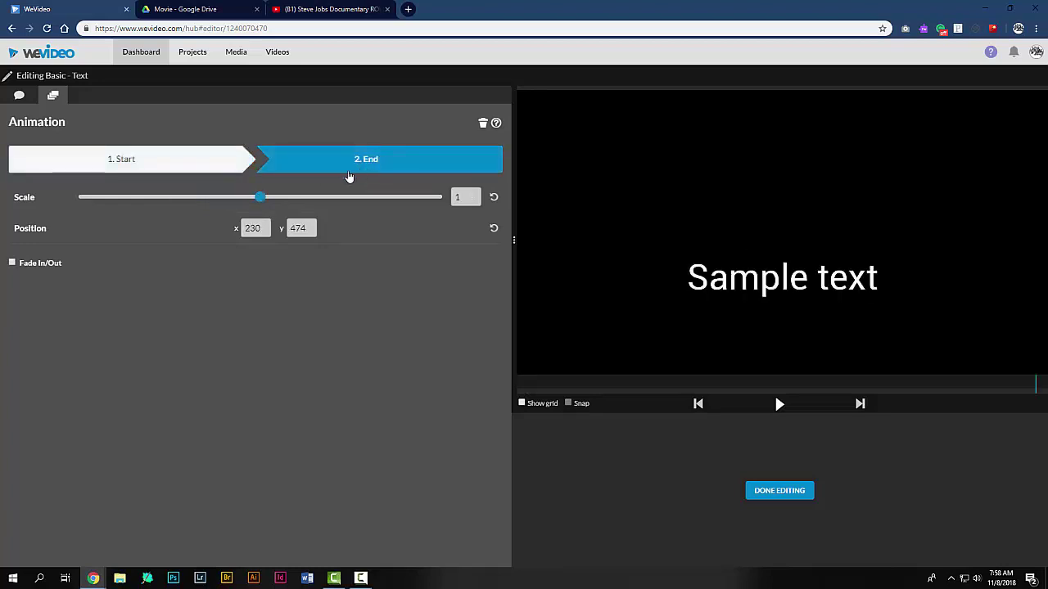
drag(259, 198, 270, 200)
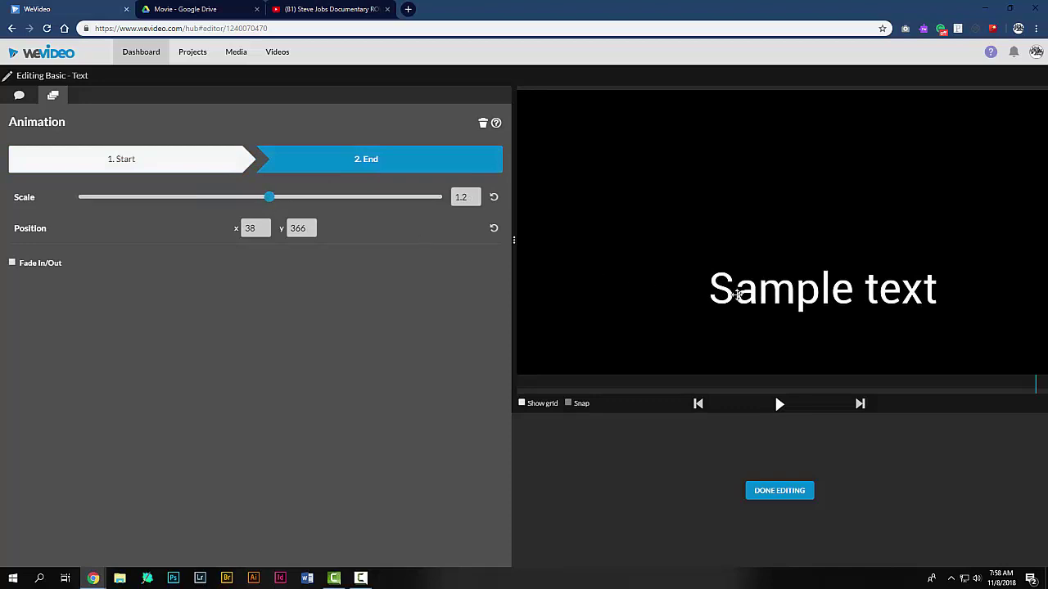
drag(738, 281, 767, 199)
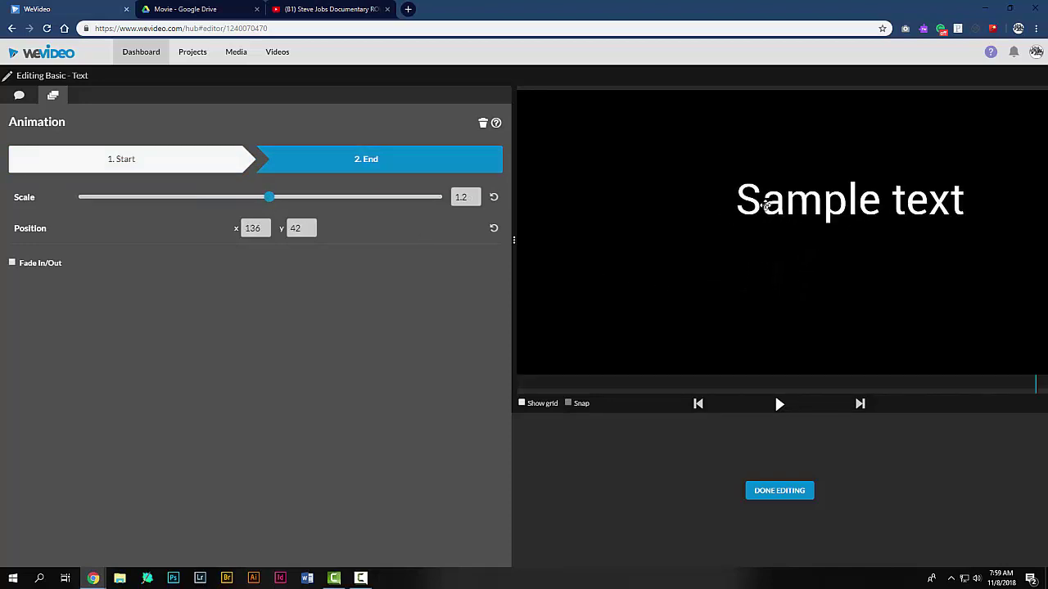
Check the start and end keyframe values, then play back the title animation
click(172, 164)
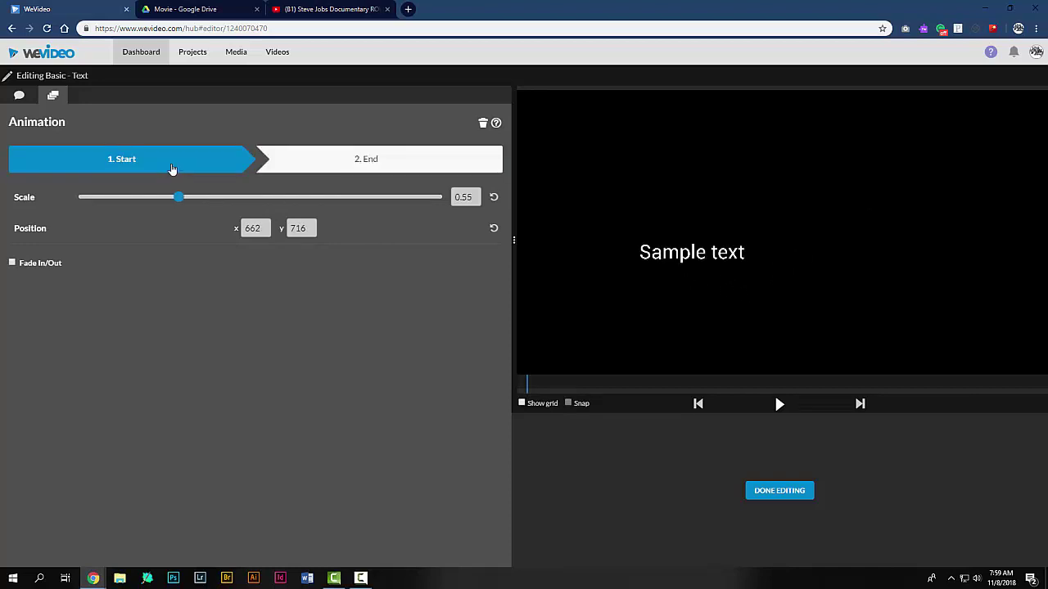
click(402, 171)
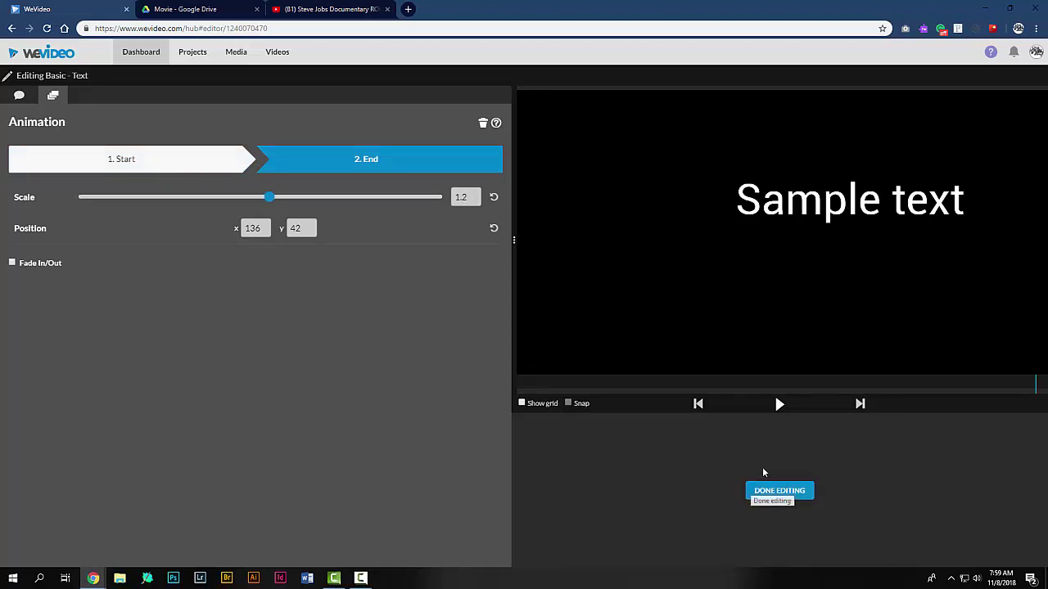
click(779, 403)
Finish editing the title and play the timeline back through the title and Bouncy stack clip
click(772, 495)
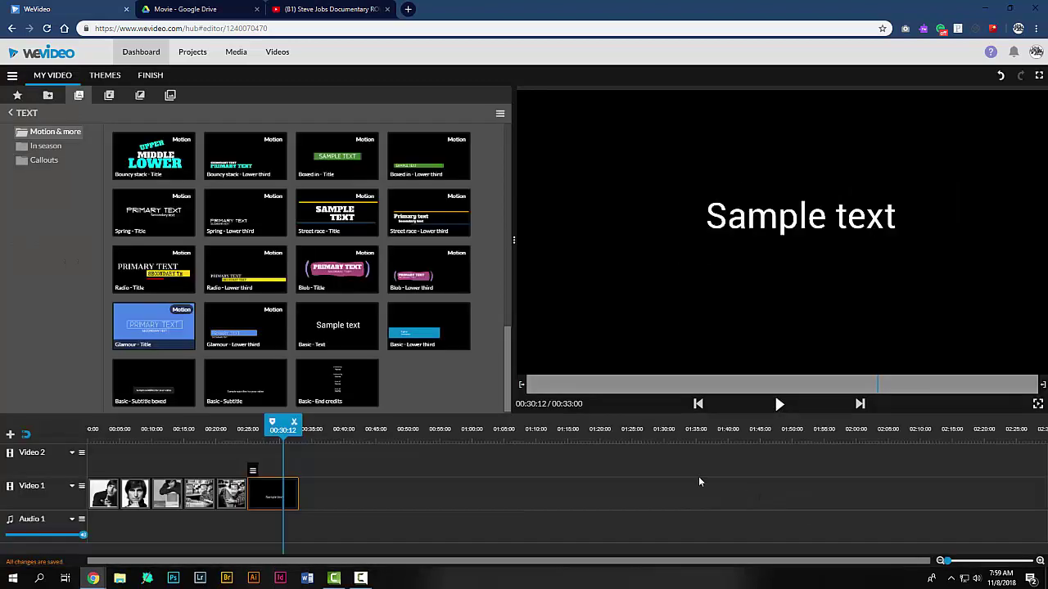
drag(284, 442, 241, 442)
click(779, 404)
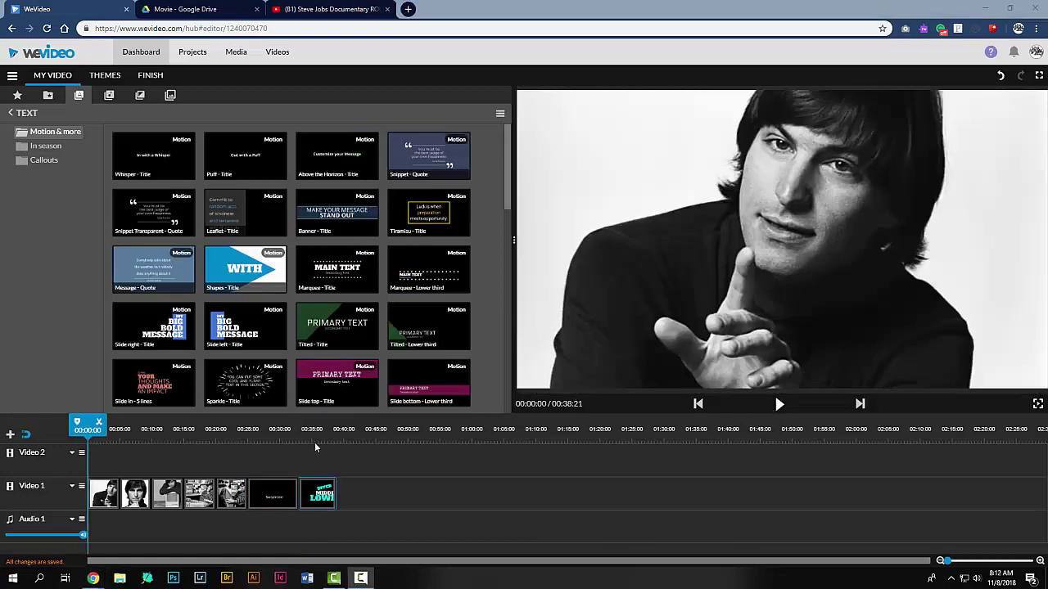
click(315, 434)
drag(318, 434, 337, 435)
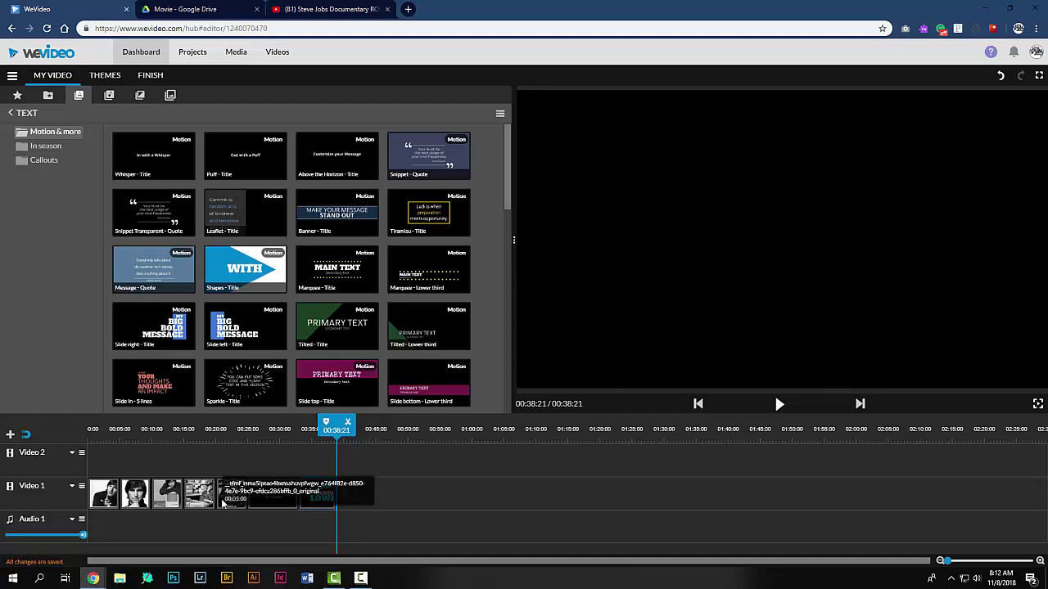
Rearrange the Steve Jobs photos around the Sample text and Bouncy stack clips on Video 1
drag(228, 503, 264, 502)
drag(167, 501, 201, 503)
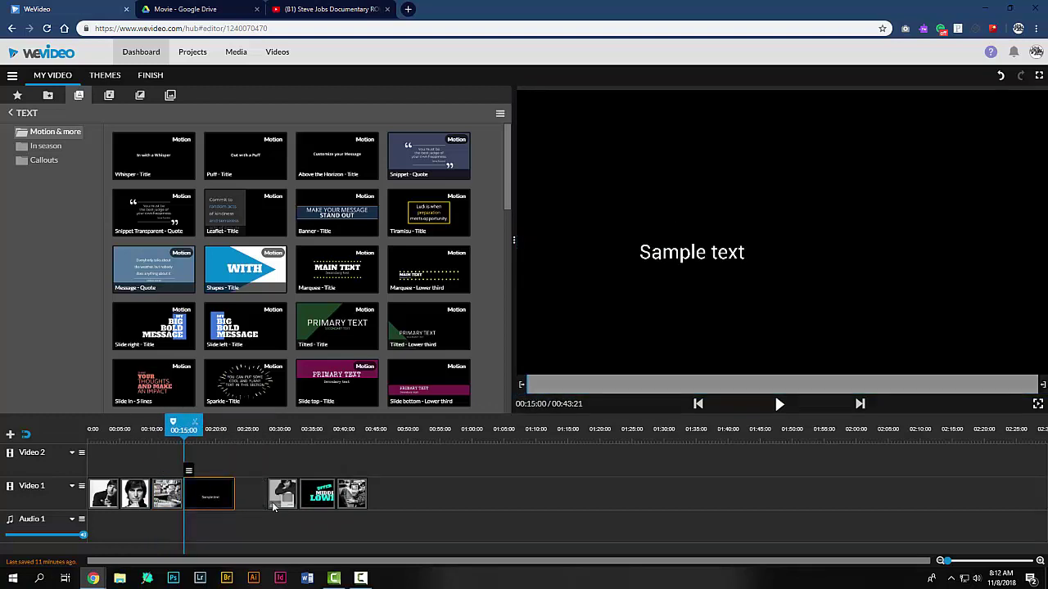
drag(283, 501, 250, 501)
drag(317, 495, 285, 502)
drag(352, 495, 292, 501)
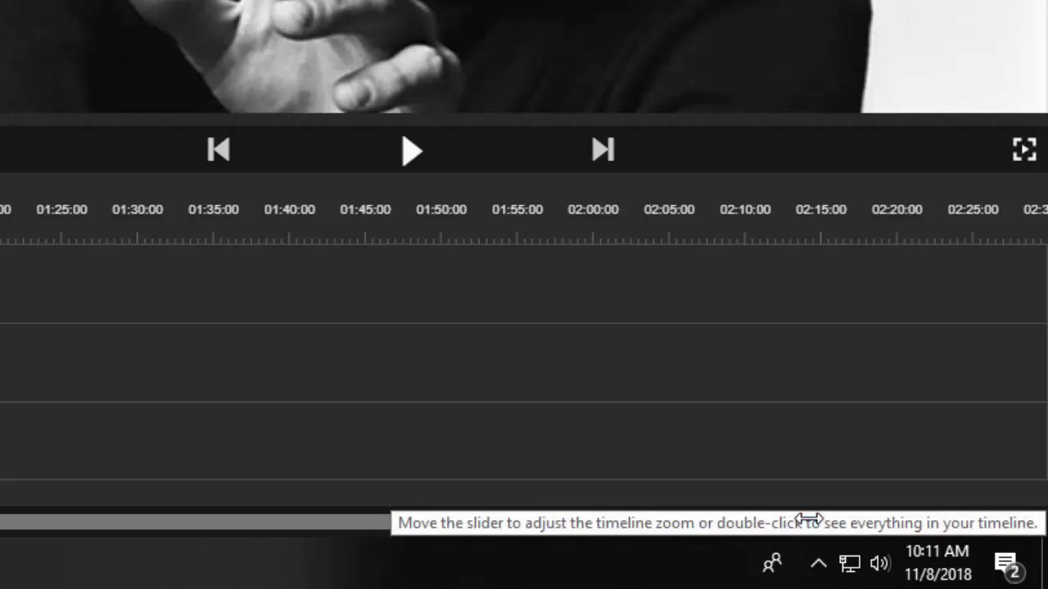
Nudge the second photo along Video 1 and trim the text clip to about four seconds
drag(808, 520, 810, 520)
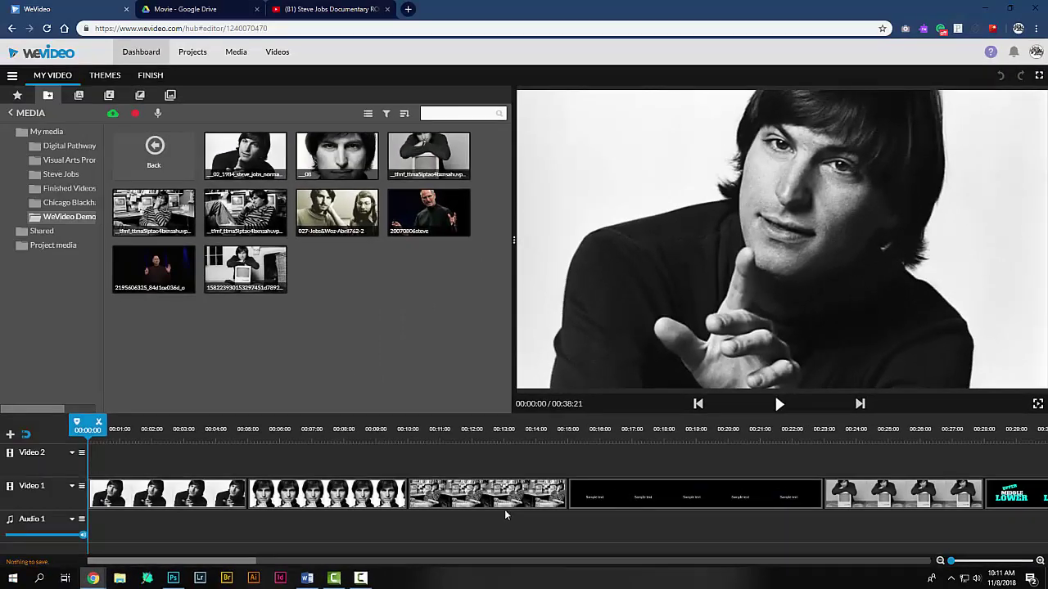
drag(264, 493, 290, 501)
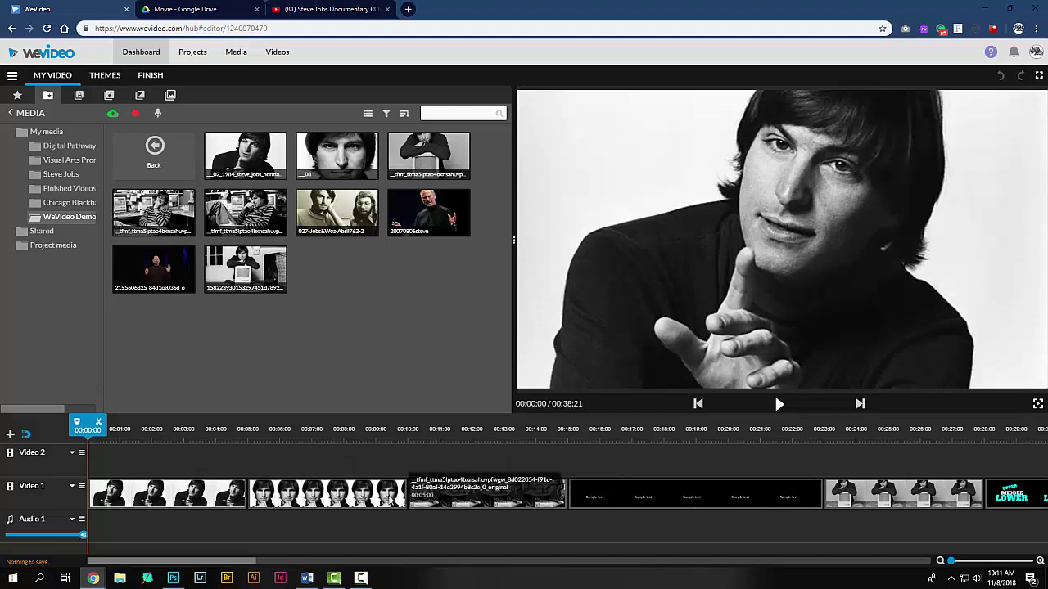
click(616, 506)
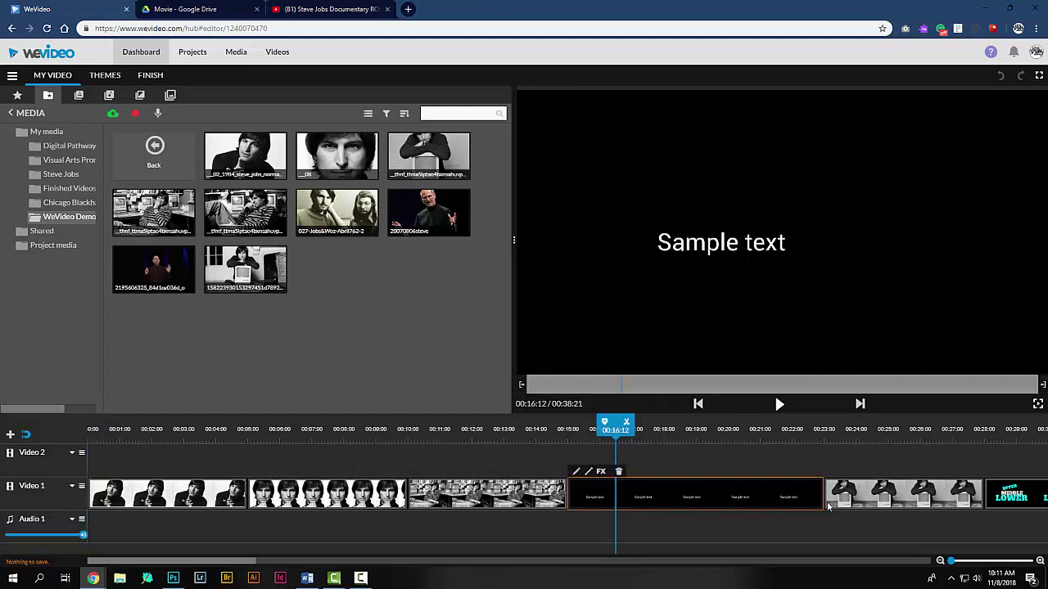
drag(824, 501, 613, 492)
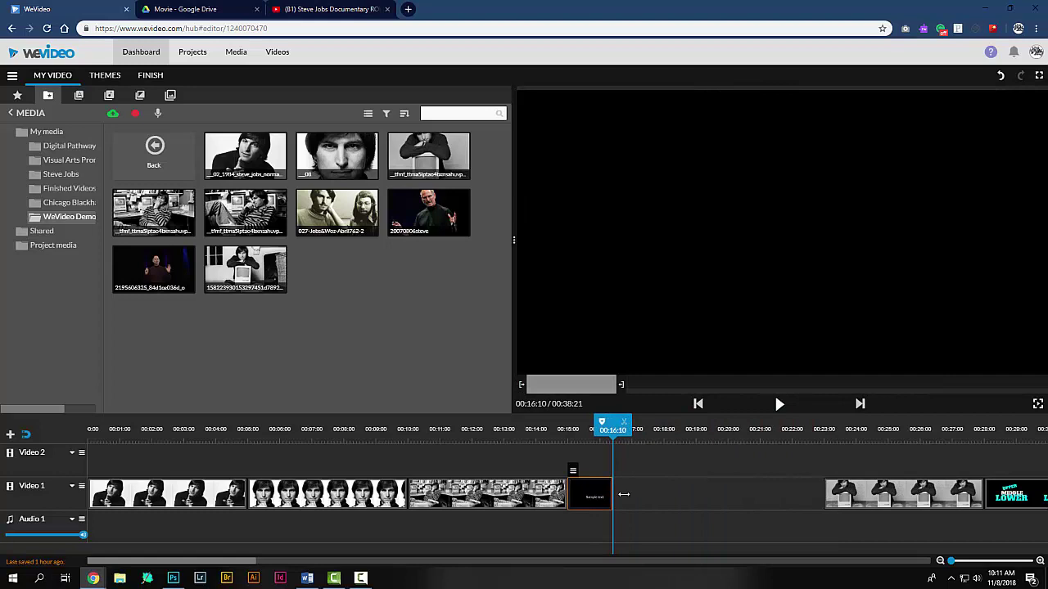
click(940, 561)
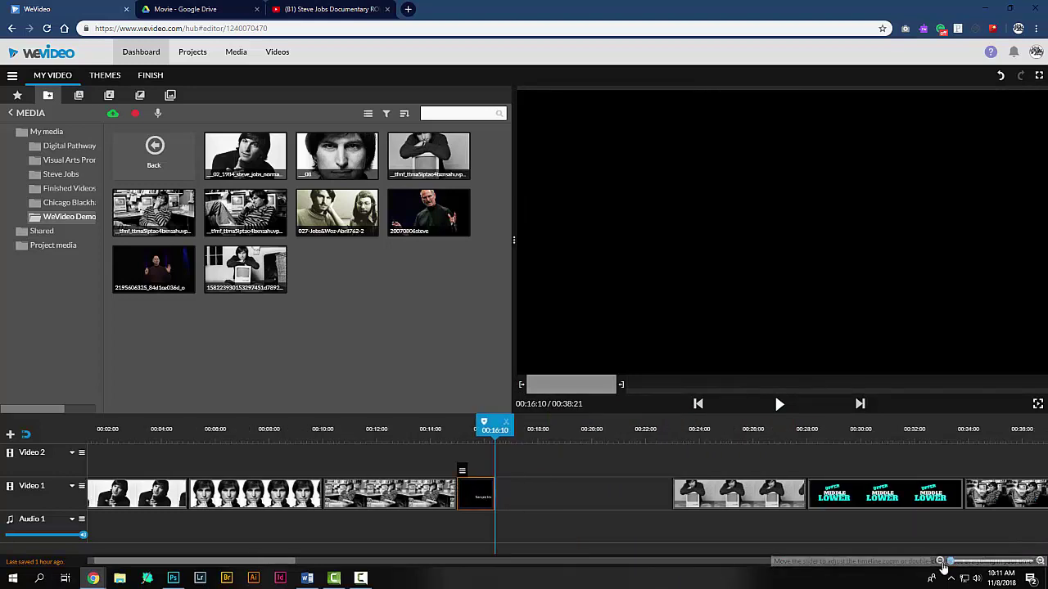
click(940, 561)
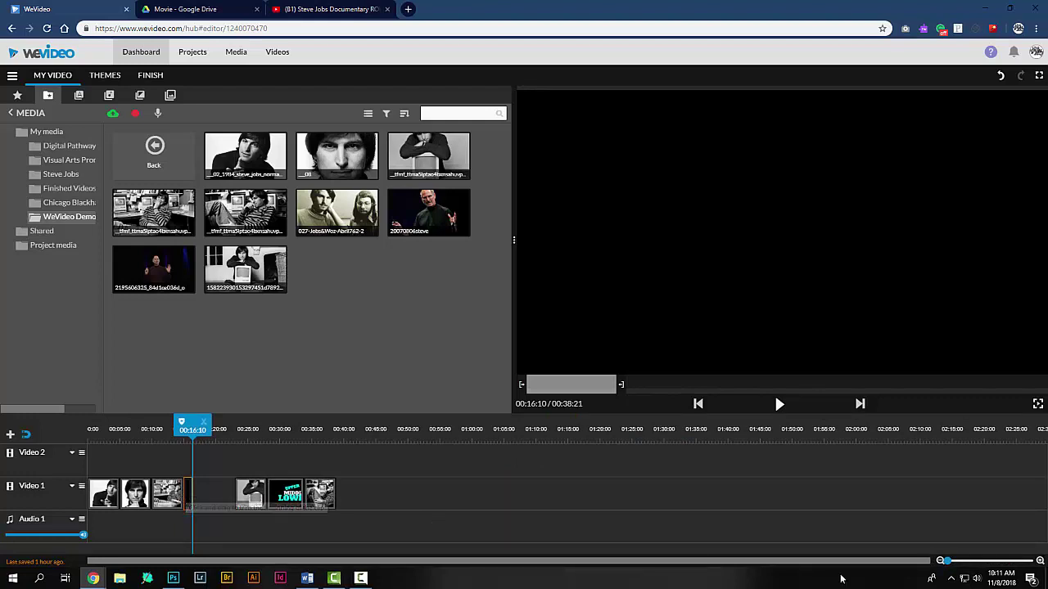
click(949, 560)
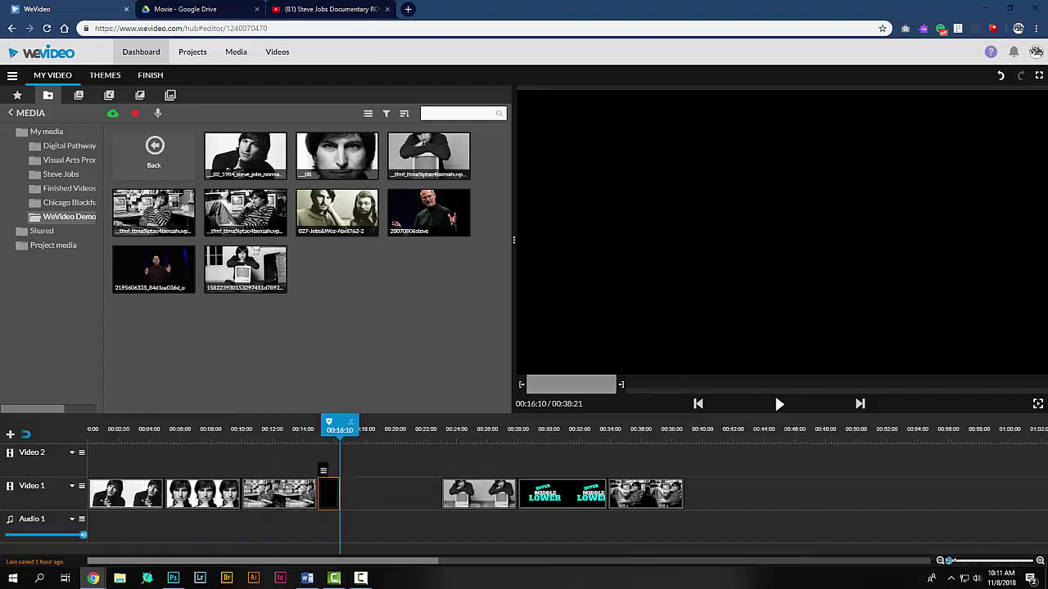
click(950, 561)
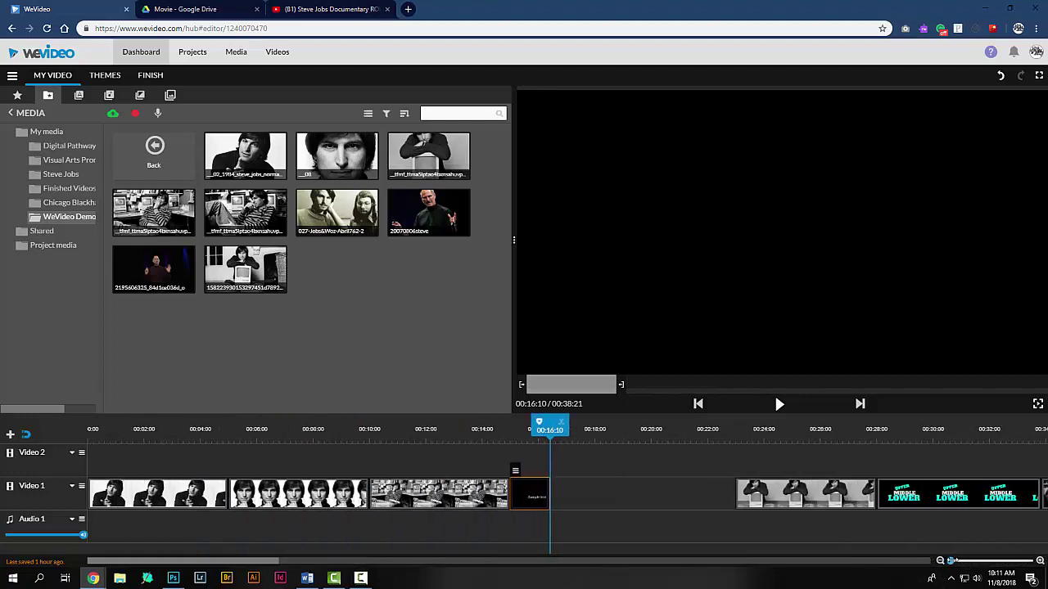
Stretch the Sample text clip to about 7 seconds, filling the gap before the next photo
double_click(533, 496)
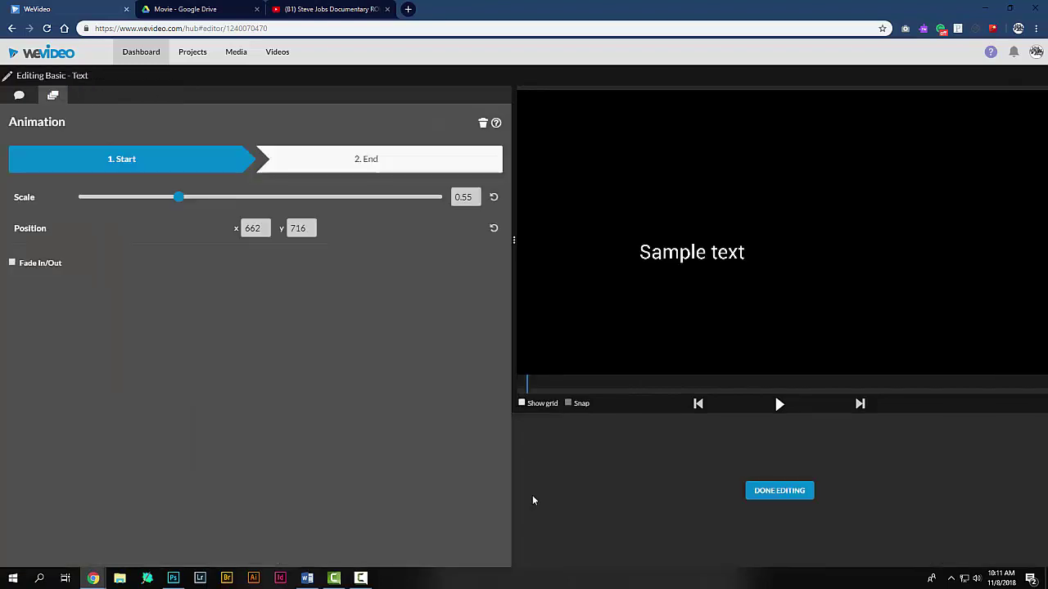
click(782, 495)
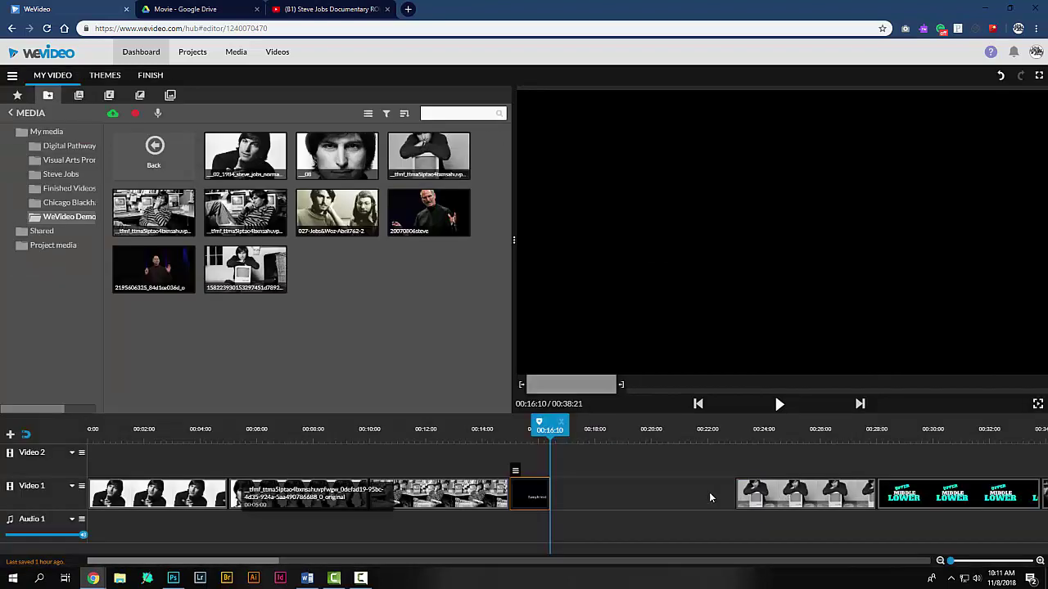
drag(548, 495, 732, 508)
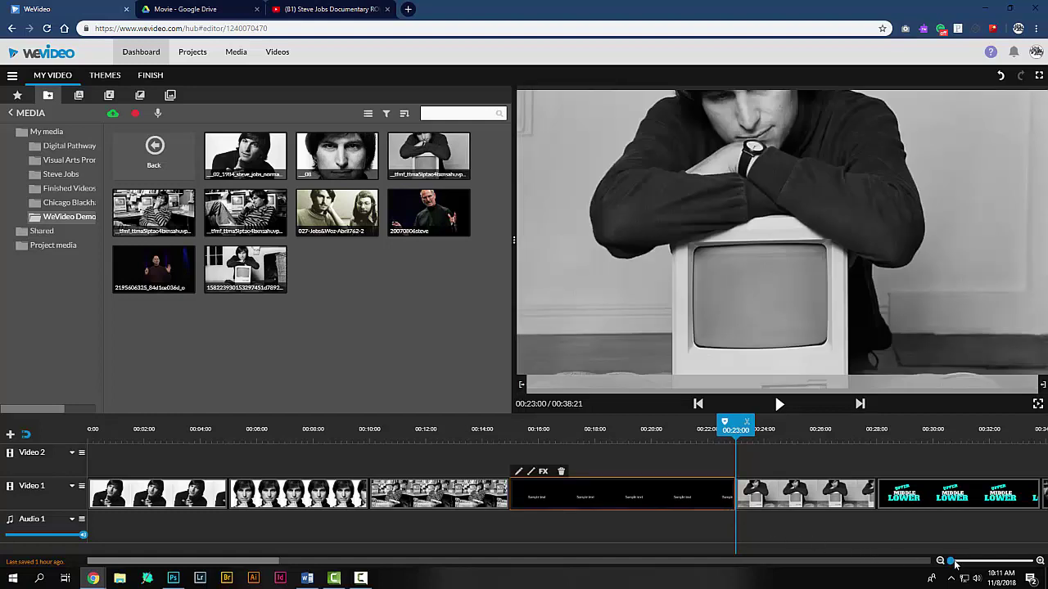
drag(952, 564, 946, 564)
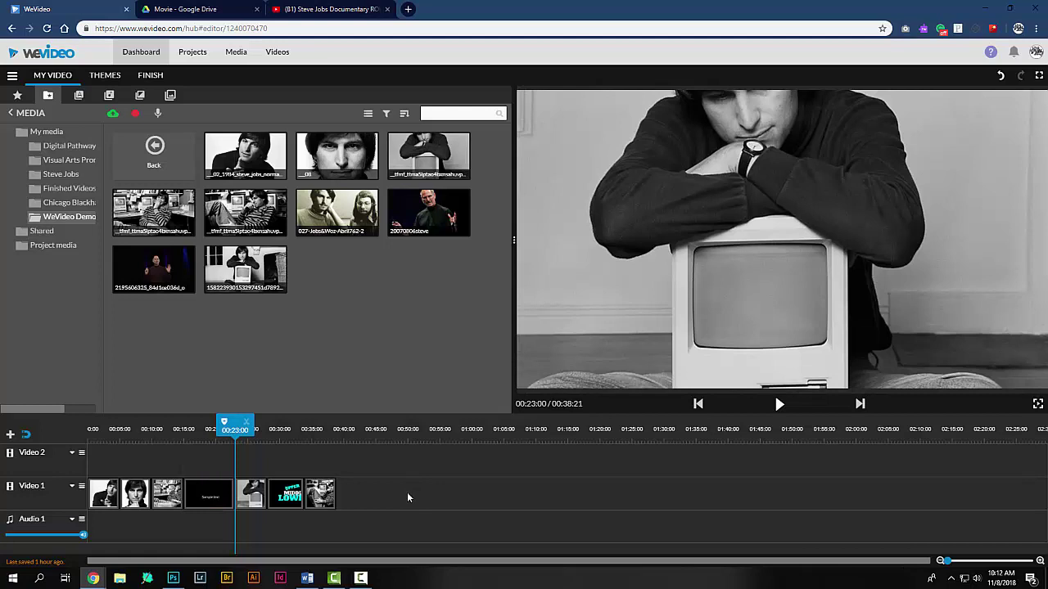
drag(235, 425, 90, 426)
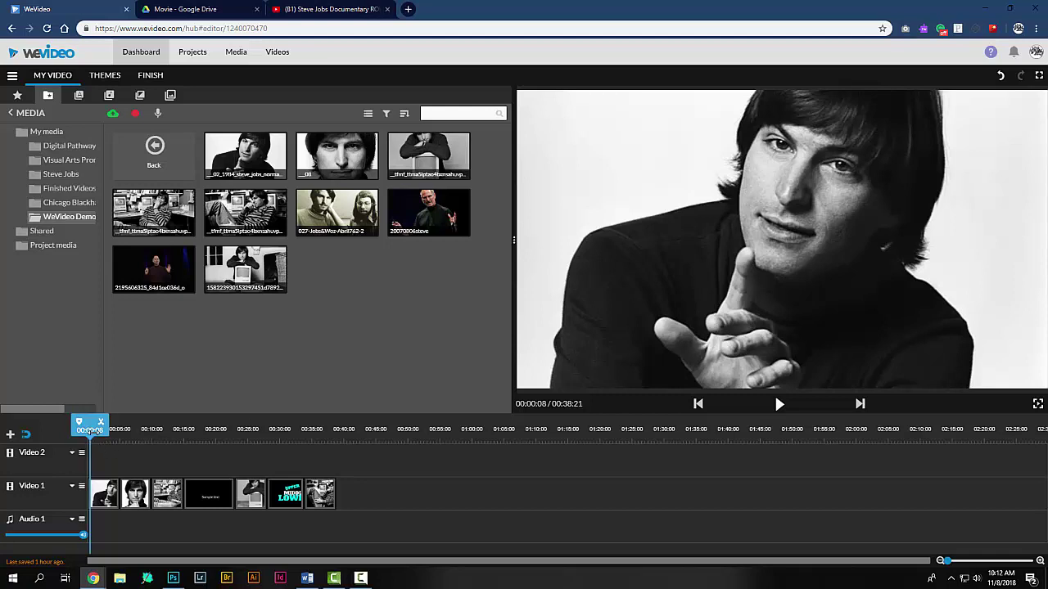
Move the Sample text clip from Video 1 to the start of Video 2 above the photos
mouse_move(90, 428)
mouse_down()
mouse_move(196, 427)
mouse_move(207, 442)
mouse_move(90, 446)
mouse_up()
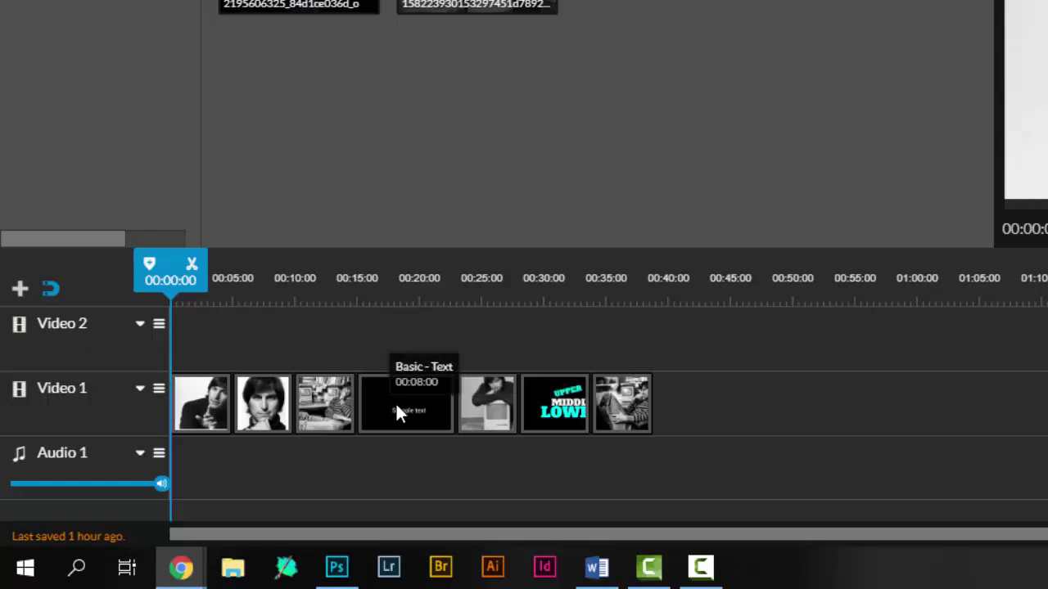
drag(396, 403, 204, 337)
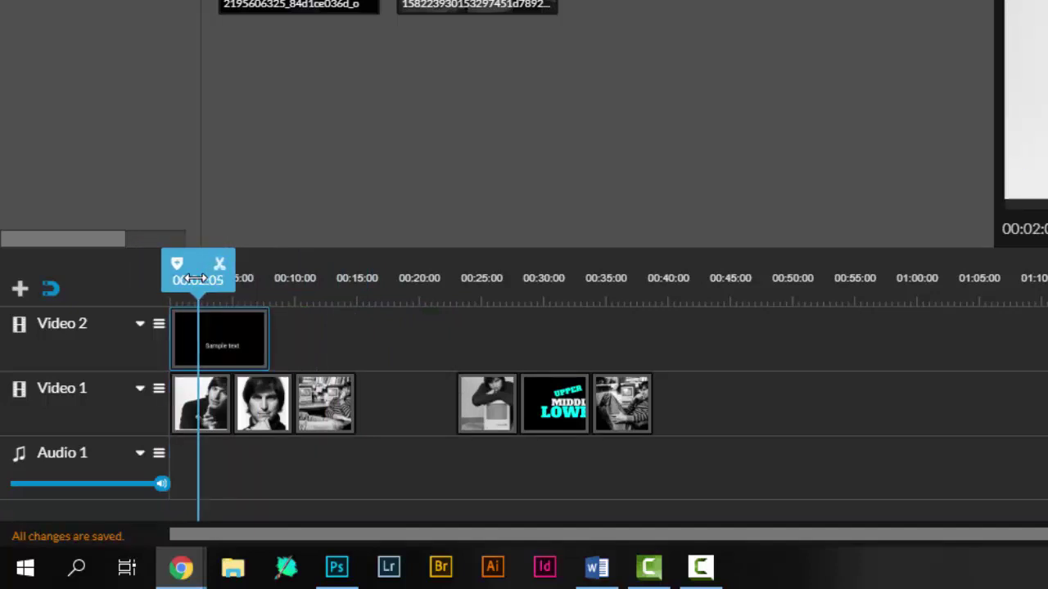
drag(196, 279, 172, 292)
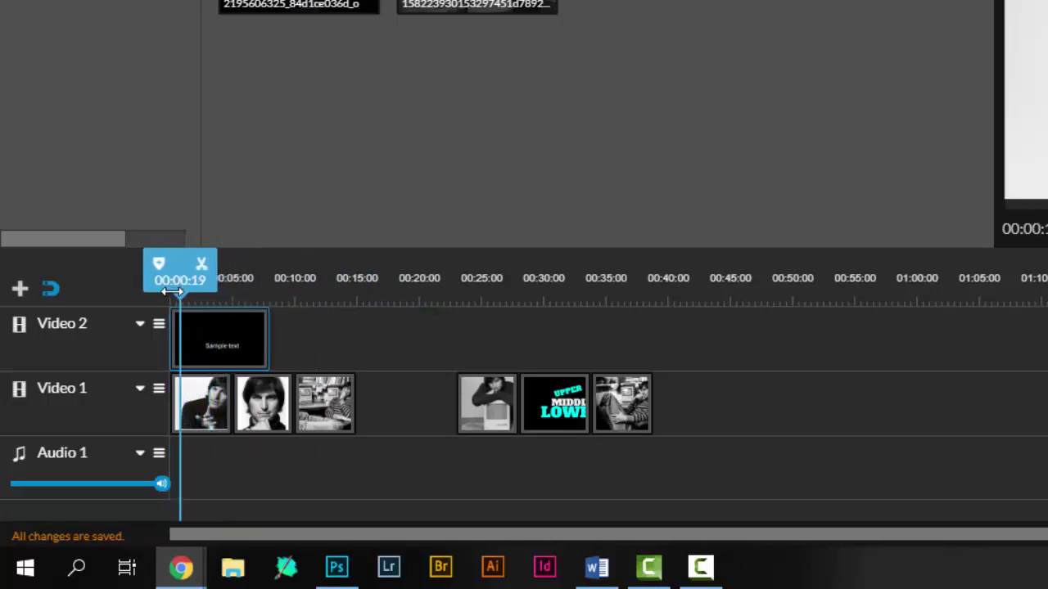
Set the Video 2 title to ten seconds long and scrub the opening to preview the overlay
click(271, 340)
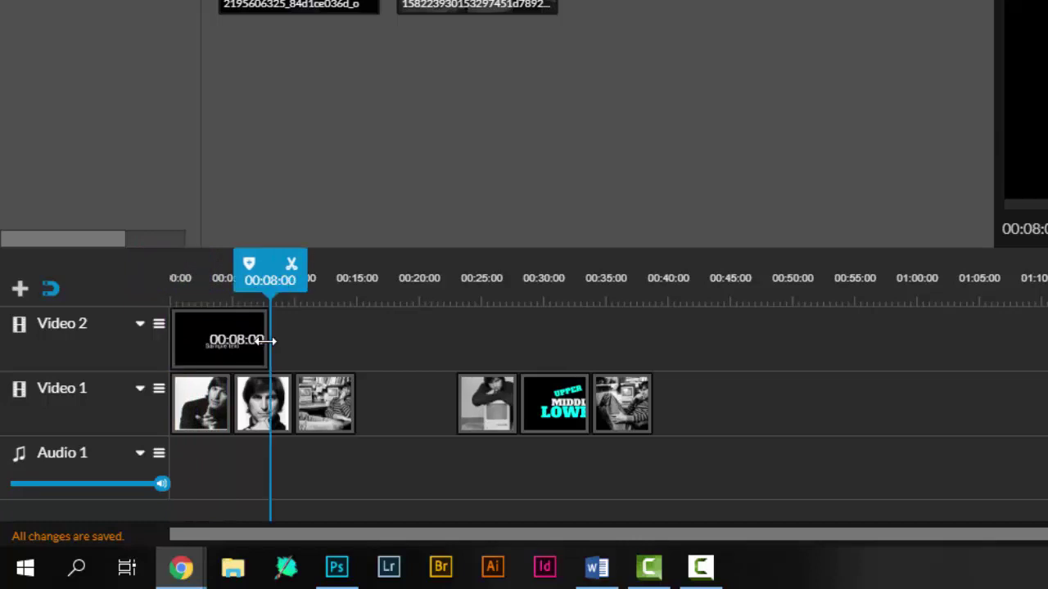
drag(269, 340, 231, 339)
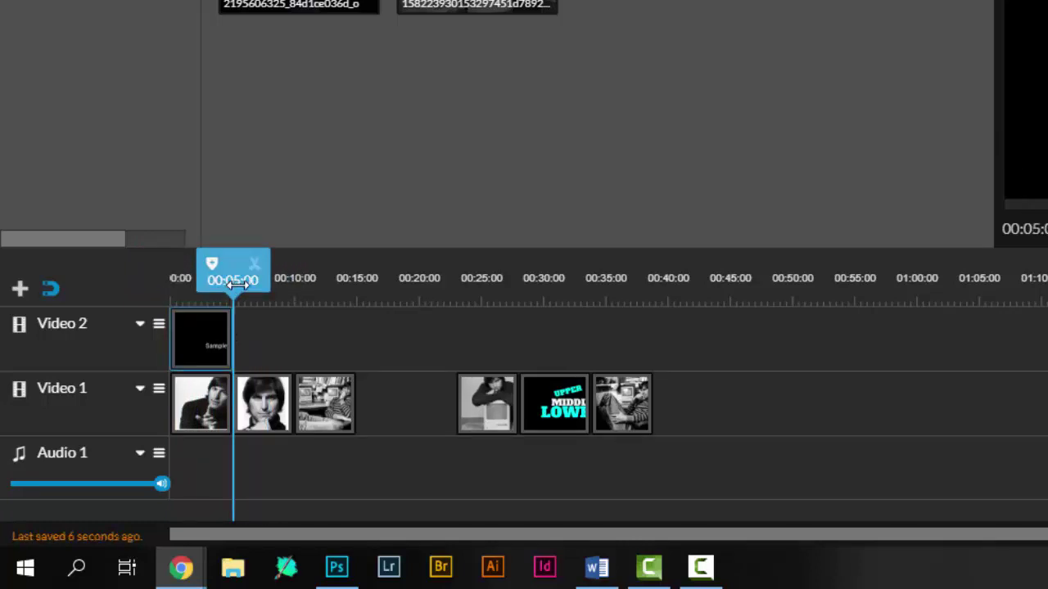
mouse_move(235, 283)
mouse_down()
mouse_move(177, 283)
mouse_move(227, 273)
mouse_up()
drag(232, 335, 296, 334)
drag(294, 280, 236, 272)
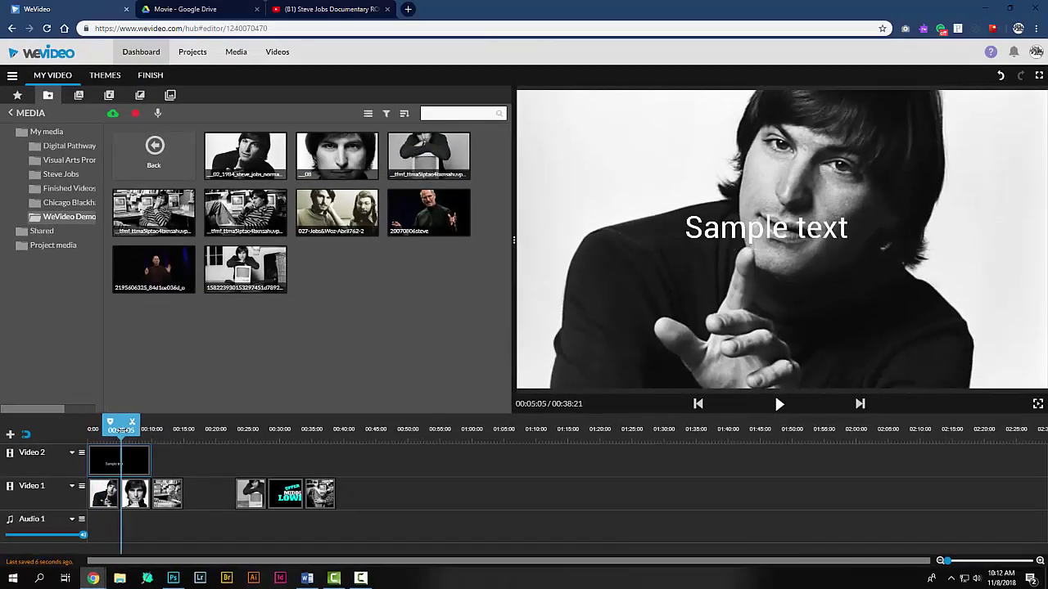
drag(121, 430, 93, 436)
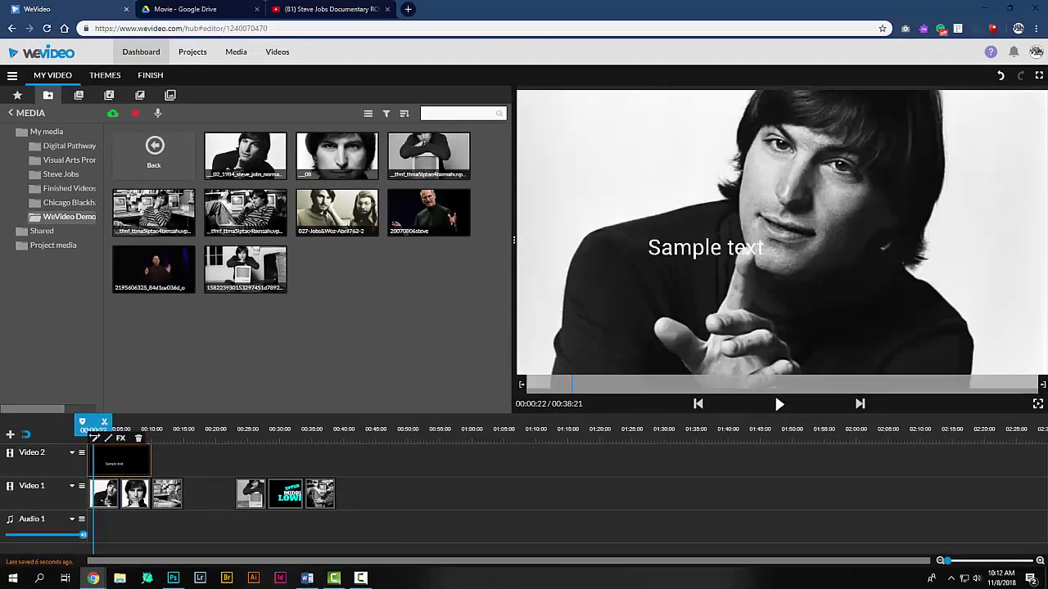
Replace the overlay title's wording with 'Steve Jobs' and finish editing
double_click(113, 465)
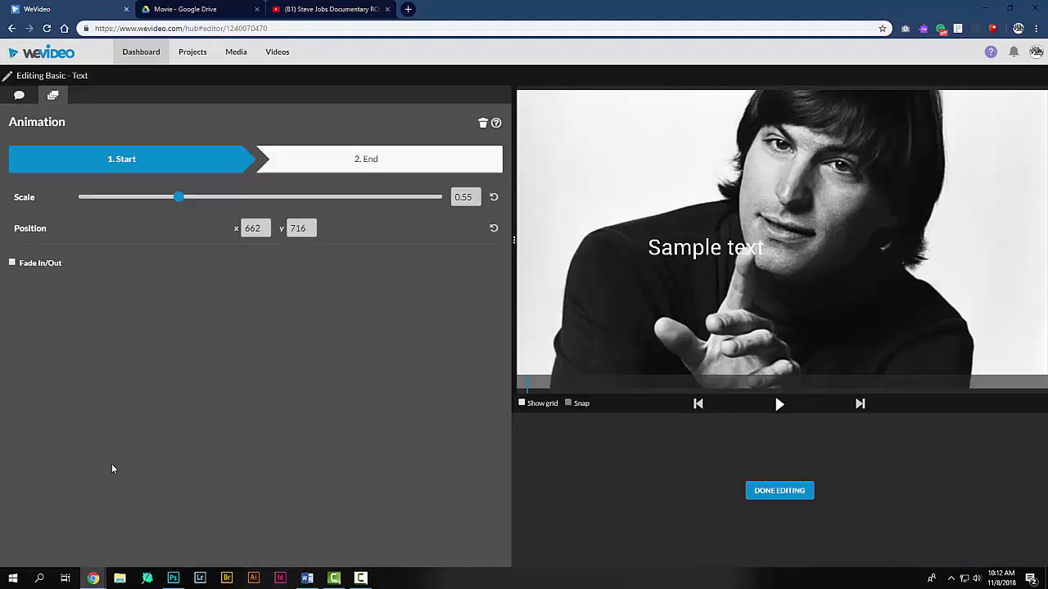
click(19, 97)
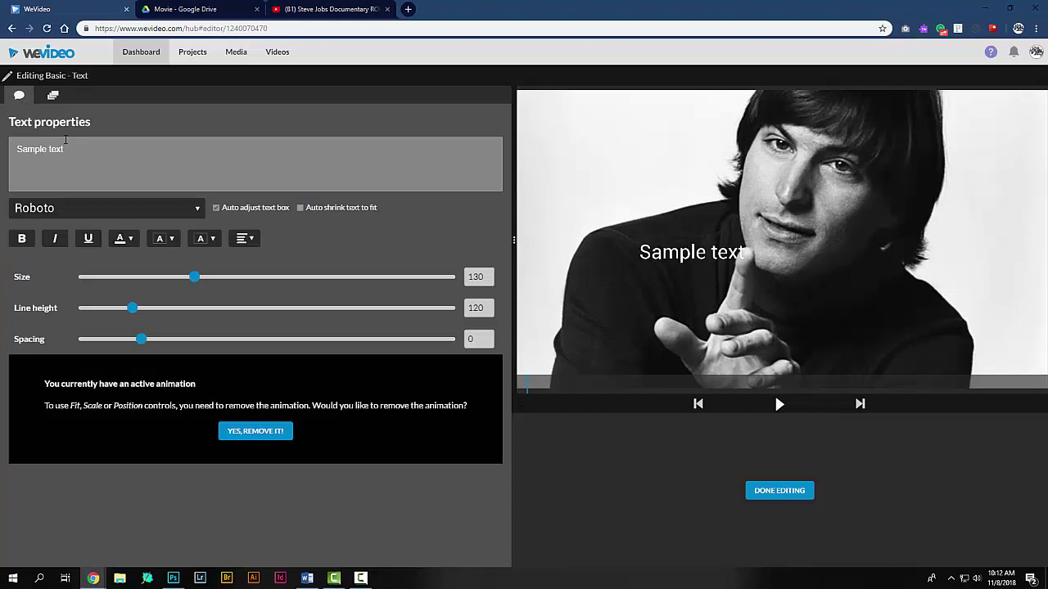
drag(66, 152, 2, 152)
text(Steve J)
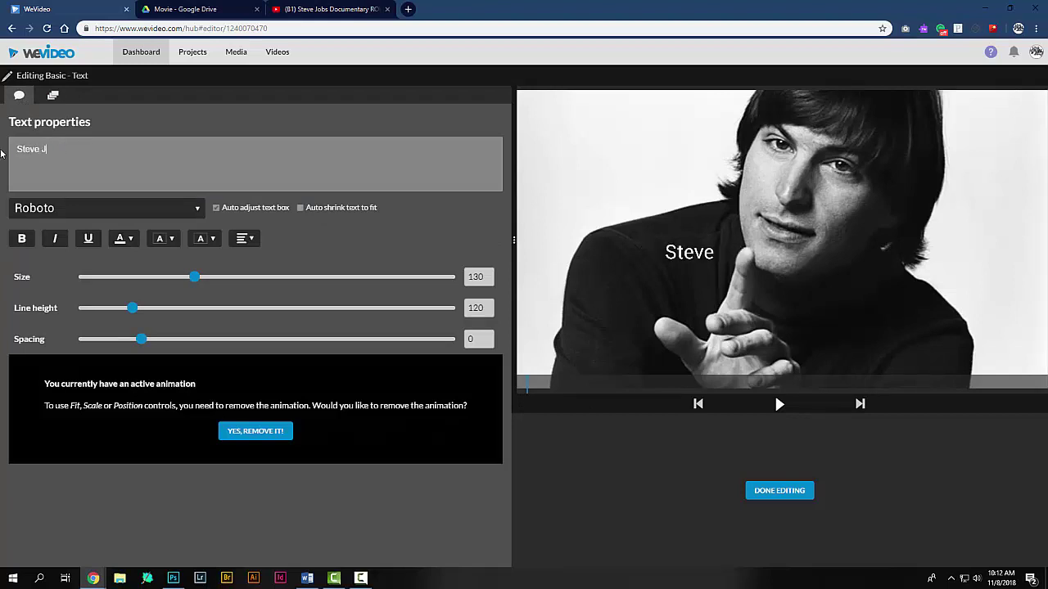
text(obs)
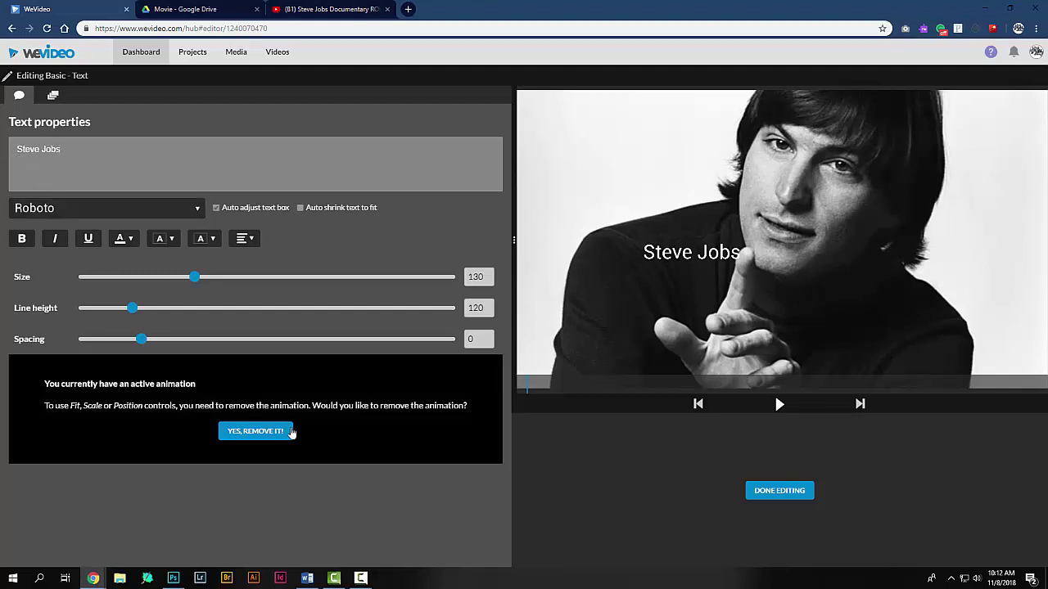
click(780, 491)
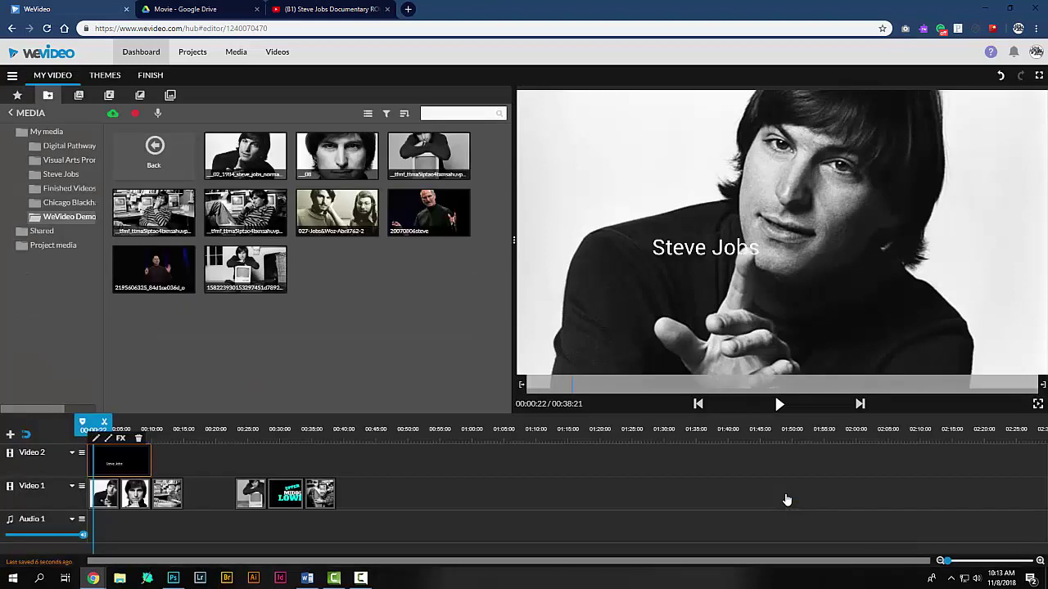
click(779, 405)
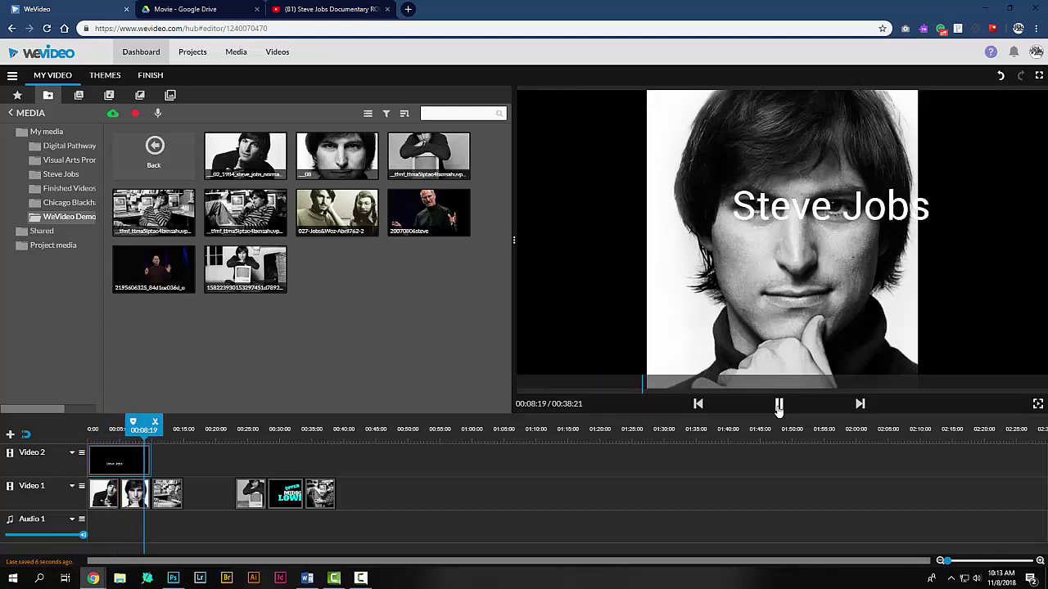
click(778, 405)
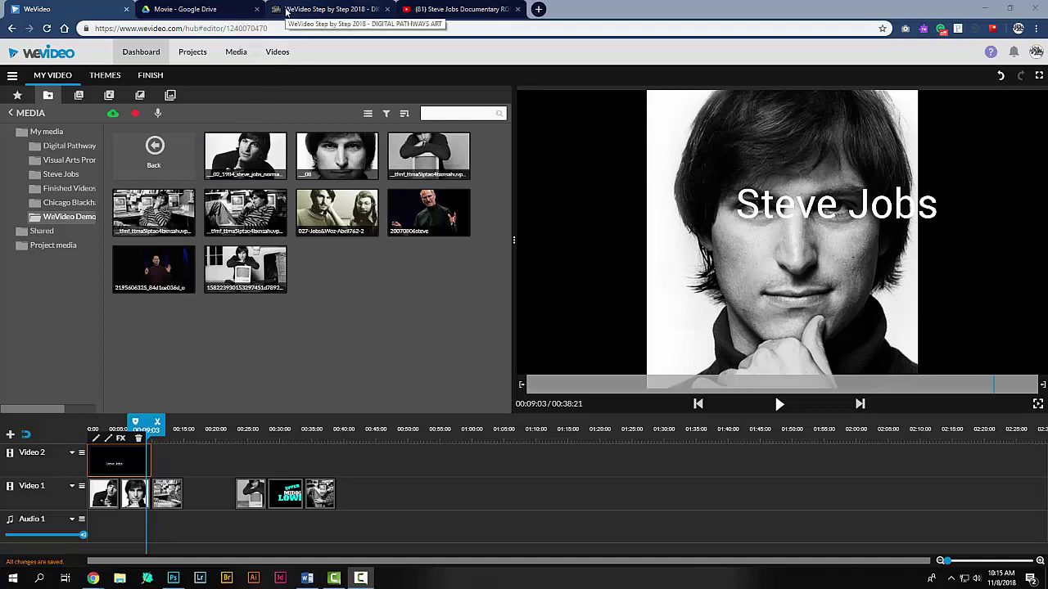
Review Step 6 on the WeVideo Step by Step 2018 page, then play the rough cut example on YouTube
click(289, 10)
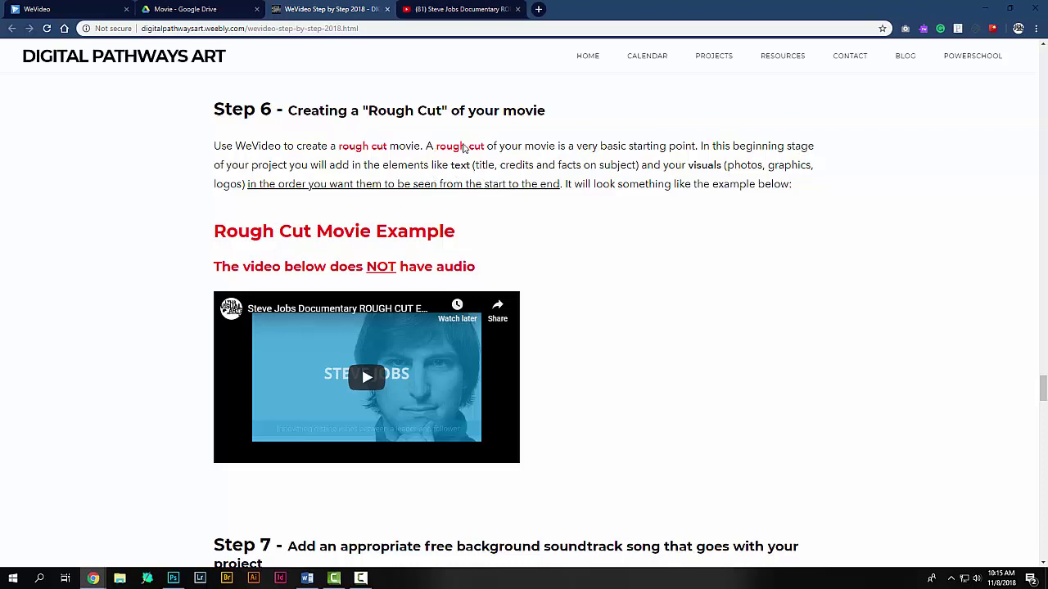
click(458, 9)
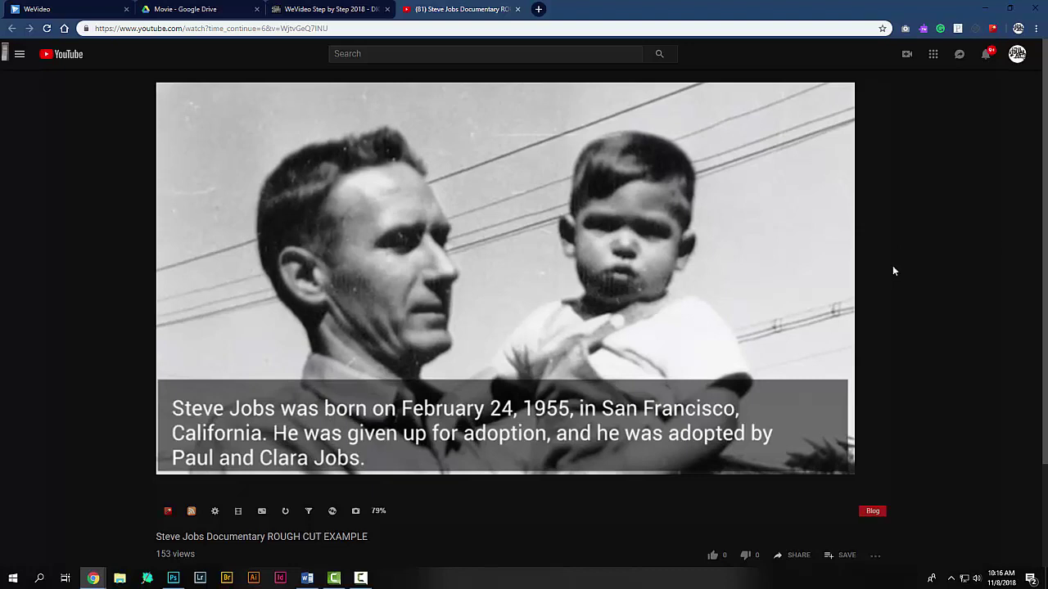
Go back to WeVideo with the Steve Jobs Documentary Rough Cut Example project loaded
mouse_move(870, 197)
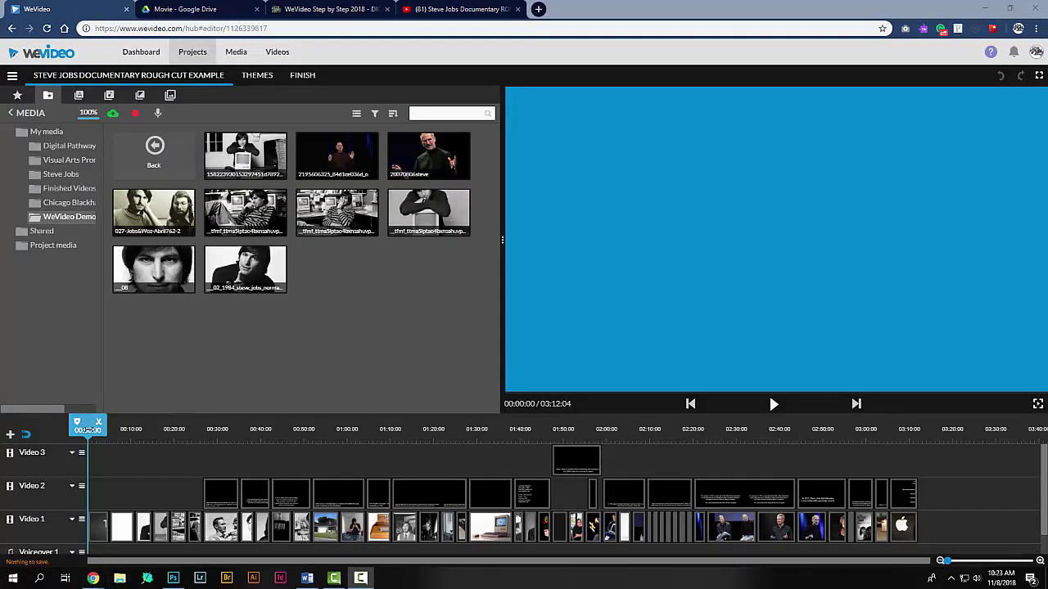
drag(87, 429, 904, 493)
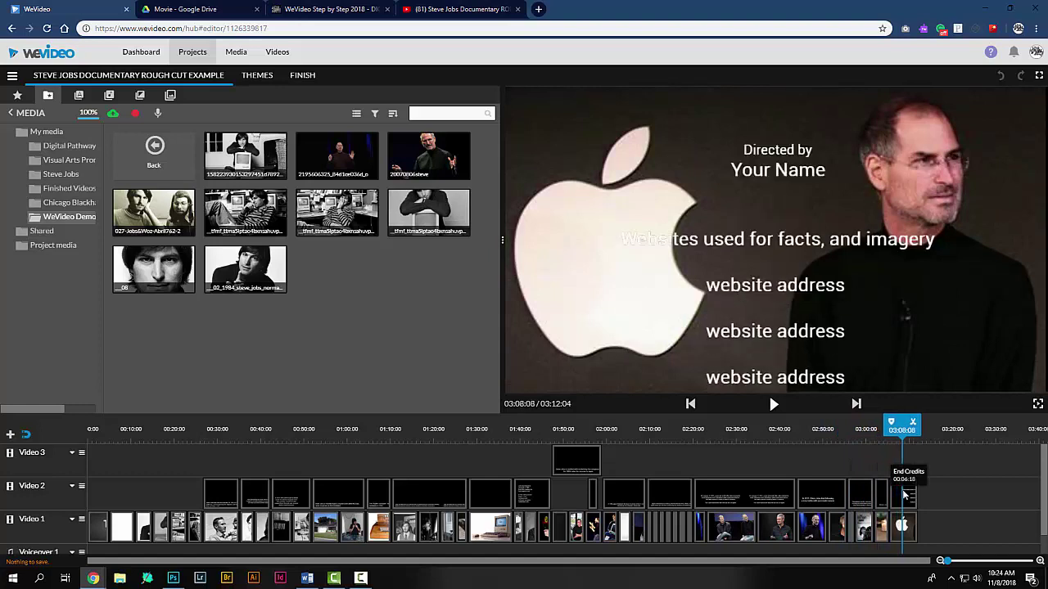